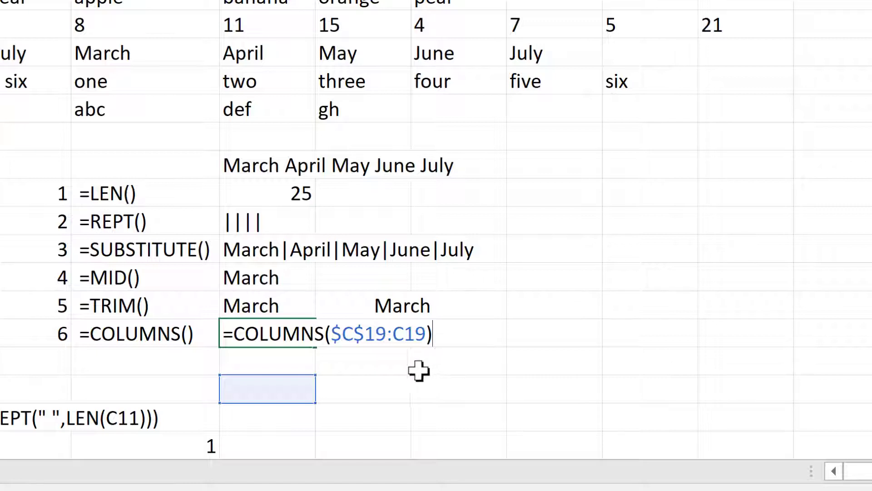
Commit the COLUMNS formula and copy it one column right, confirming it returns 2.
key("ctrl+Return")
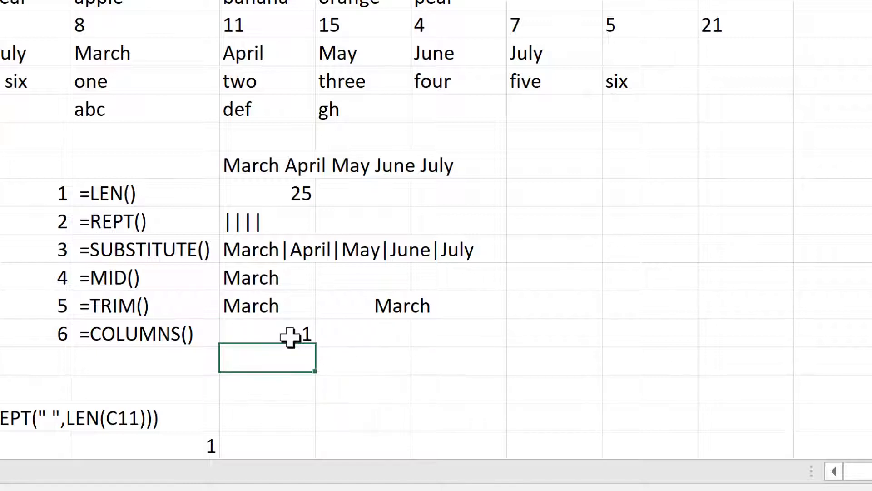
left_click_drag(313, 345, 394, 340)
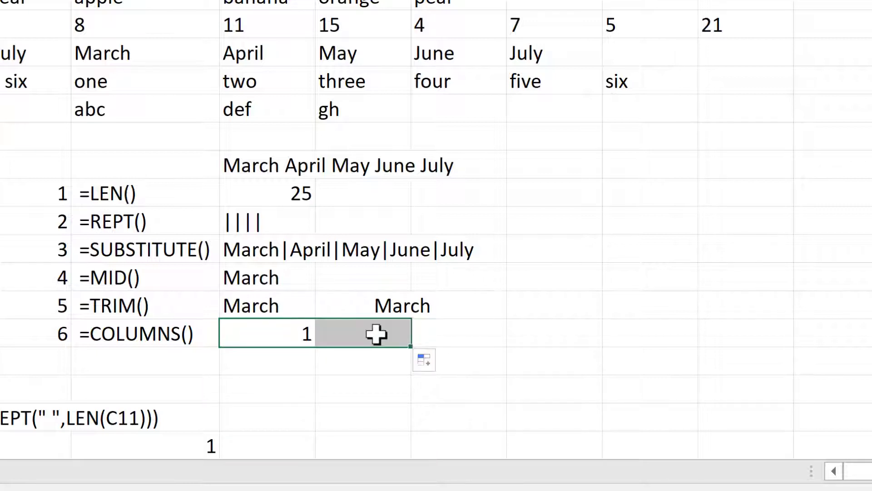
left_click(376, 335)
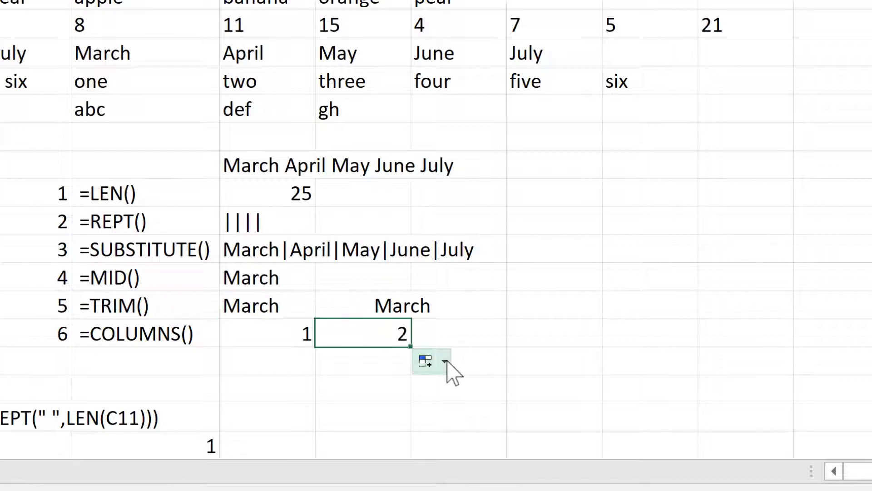
key("F2")
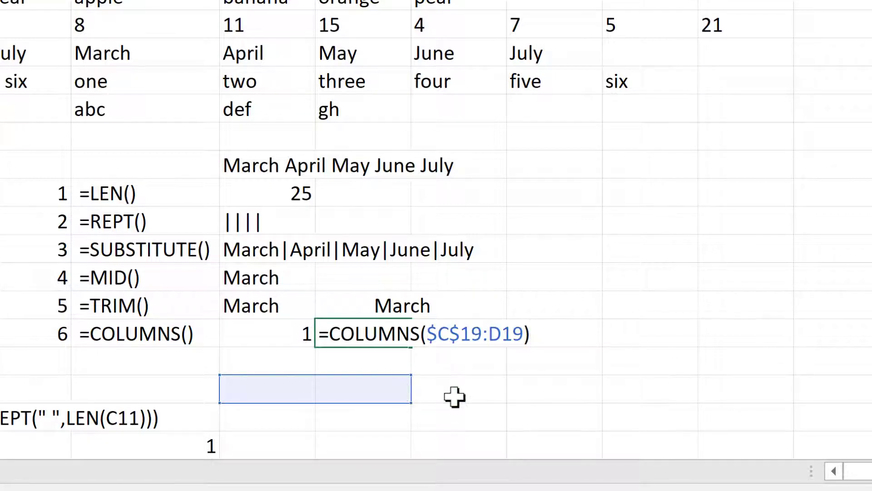
key("Escape")
key("Return")
Extend the COLUMNS formula across row 17 so it counts 1 through 5.
left_click(409, 345)
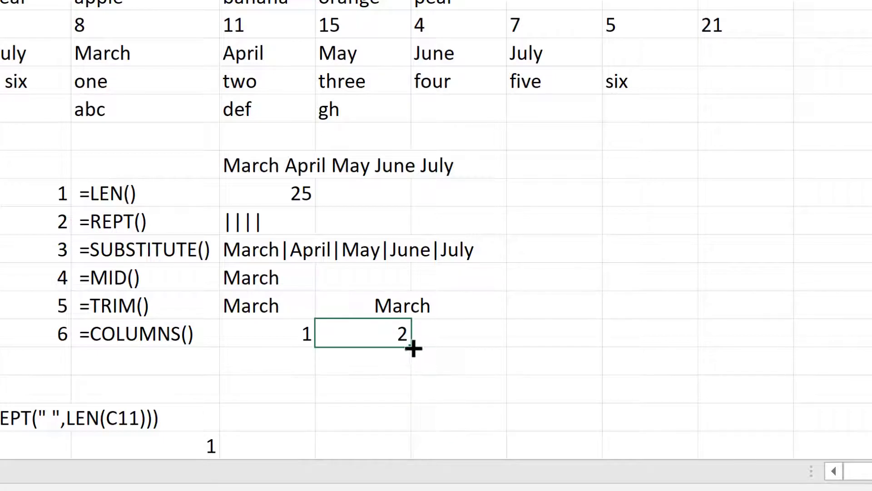
left_click_drag(463, 349, 671, 336)
left_click(672, 333)
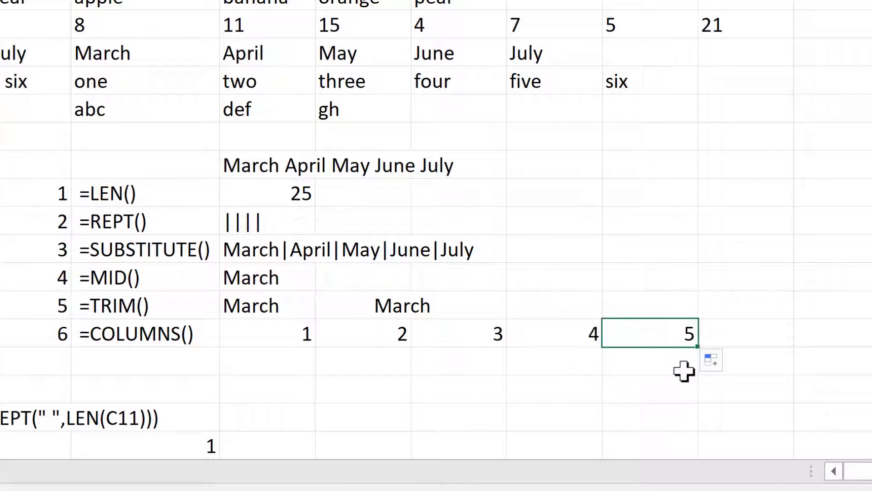
key("F2")
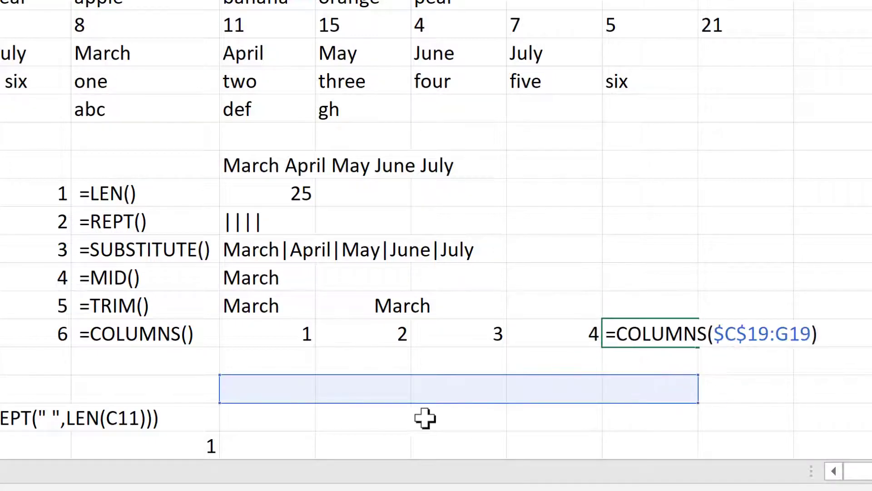
key("Return")
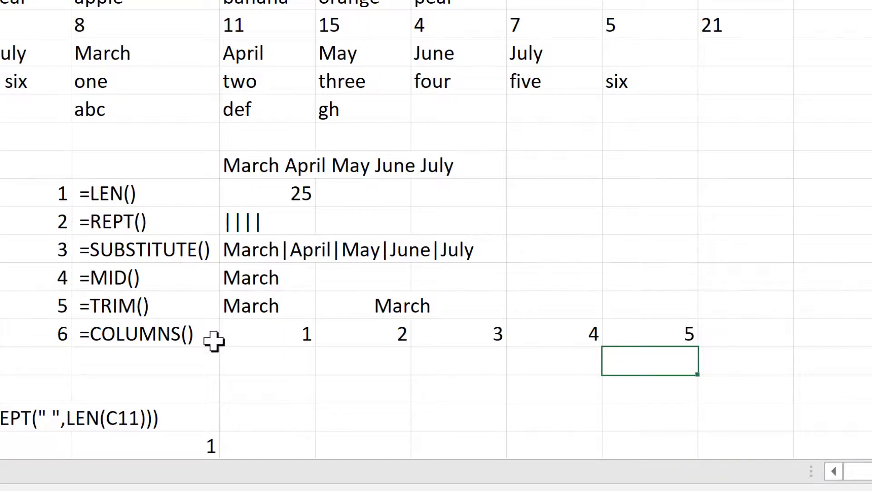
left_click(275, 386)
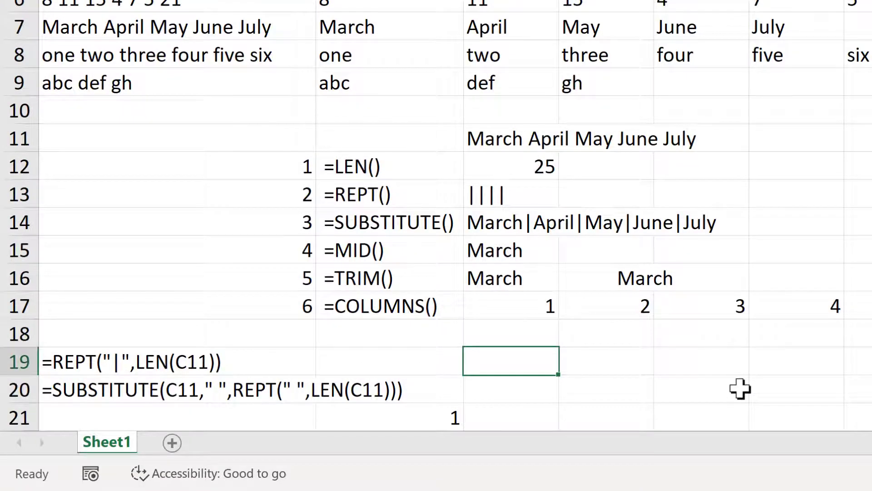
Enter =REPT("|",LEN(C11)) in C19.
type("=rept")
key("Tab")
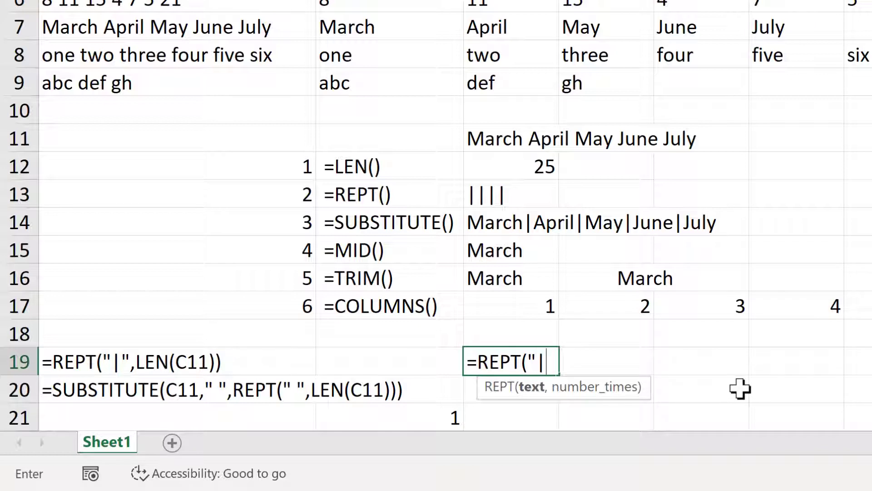
type("\"|\",")
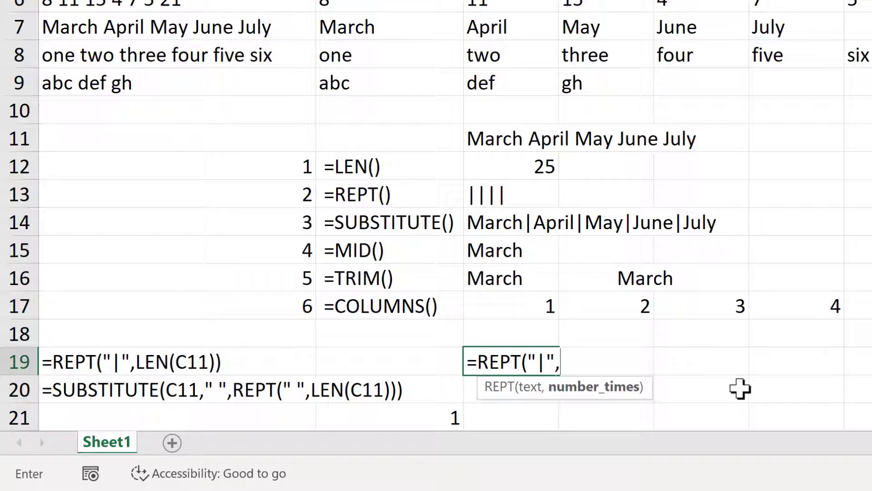
type("len")
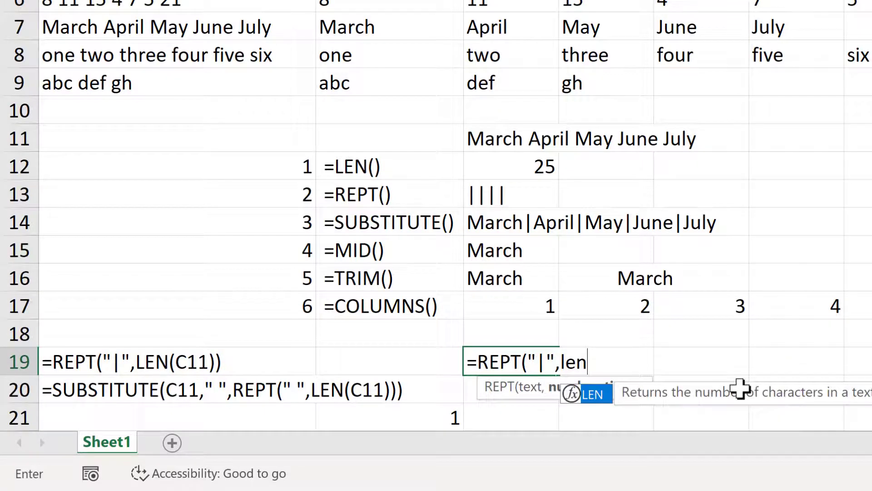
key("Tab")
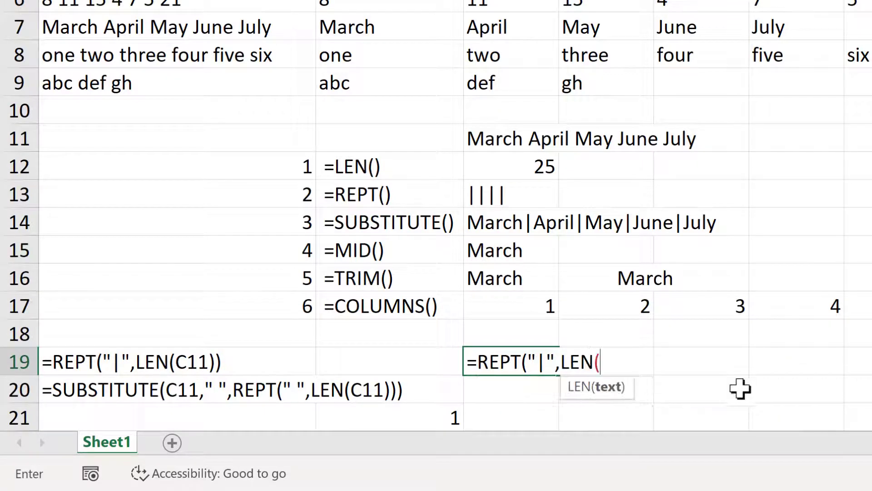
left_click(514, 139)
type("))")
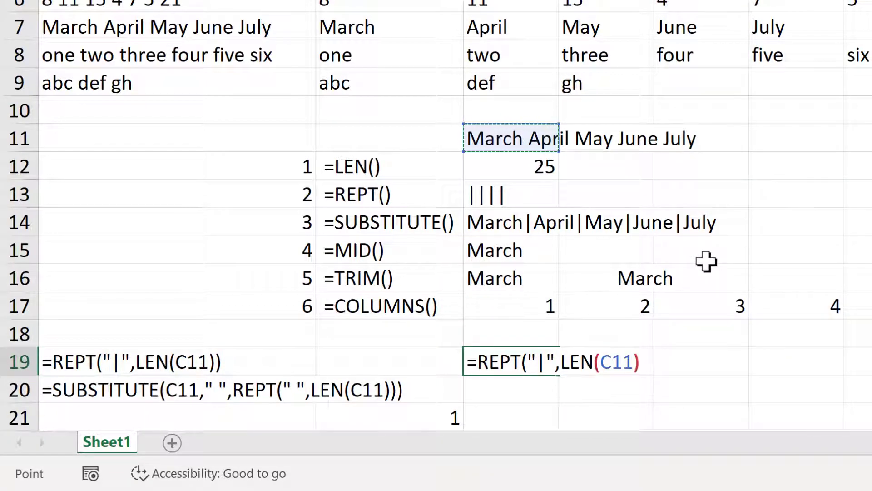
key("Return")
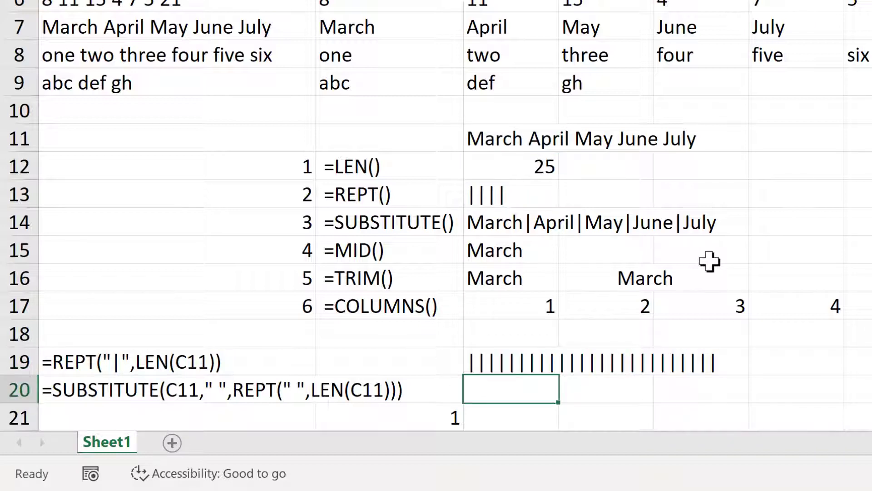
Check the C11 text, its length of 25, and the resulting row of bars in C19.
left_click(578, 168)
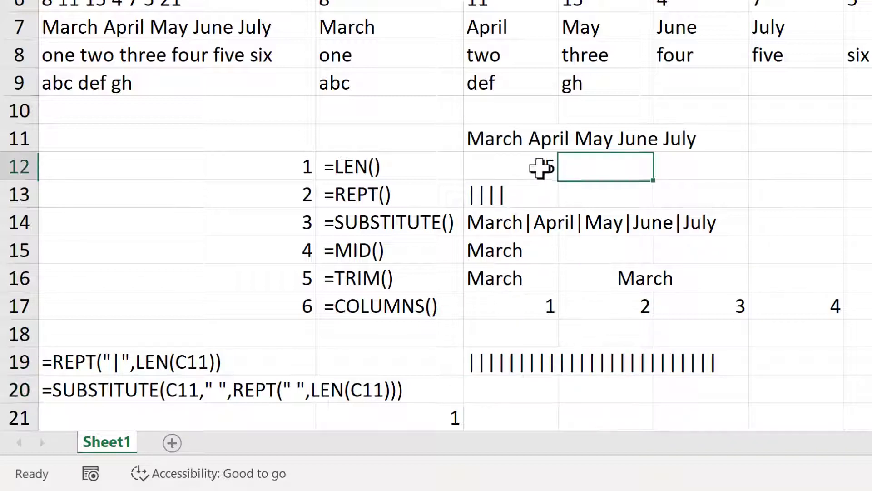
left_click(511, 157)
left_click(522, 132)
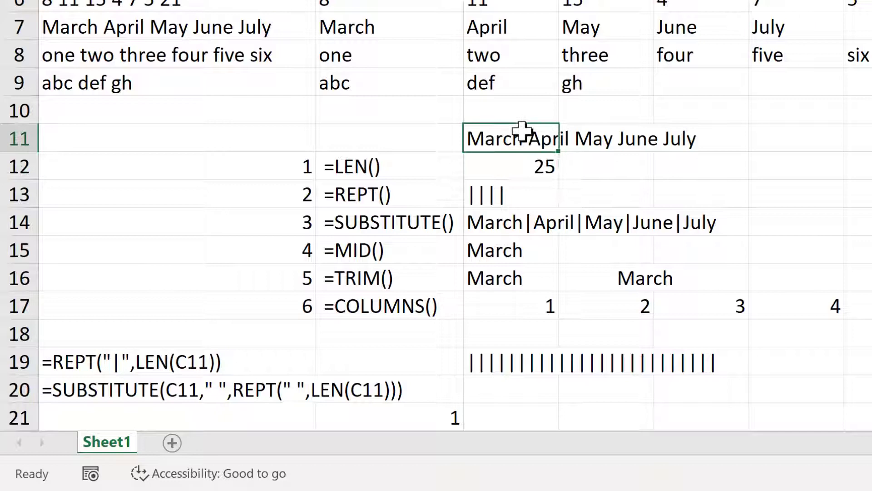
left_click(506, 171)
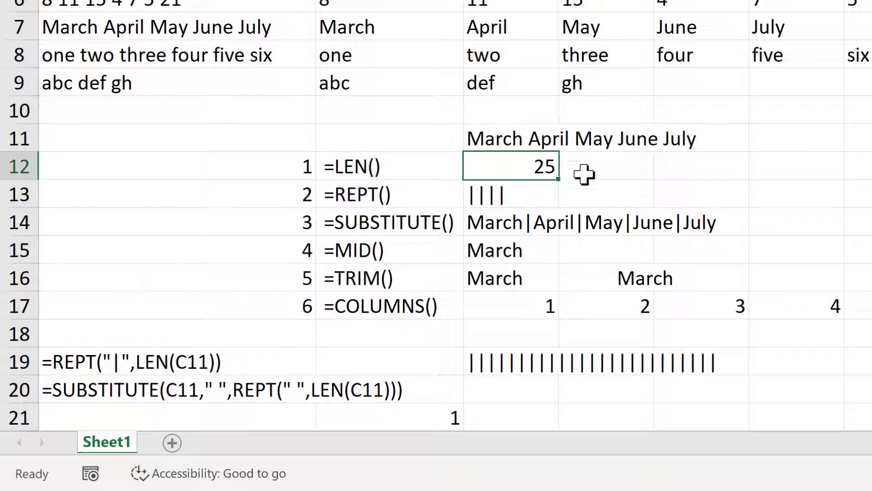
left_click(501, 368)
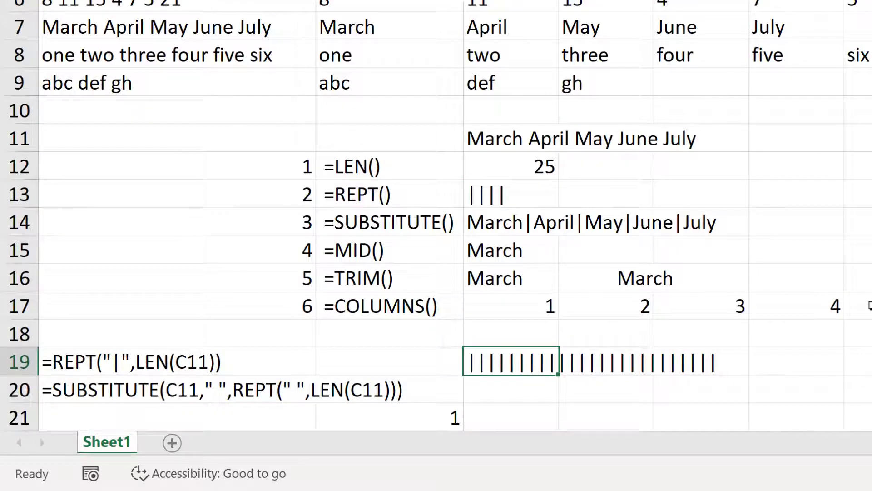
scroll(870, 305, "down", 1)
scroll(869, 305, "down", 1)
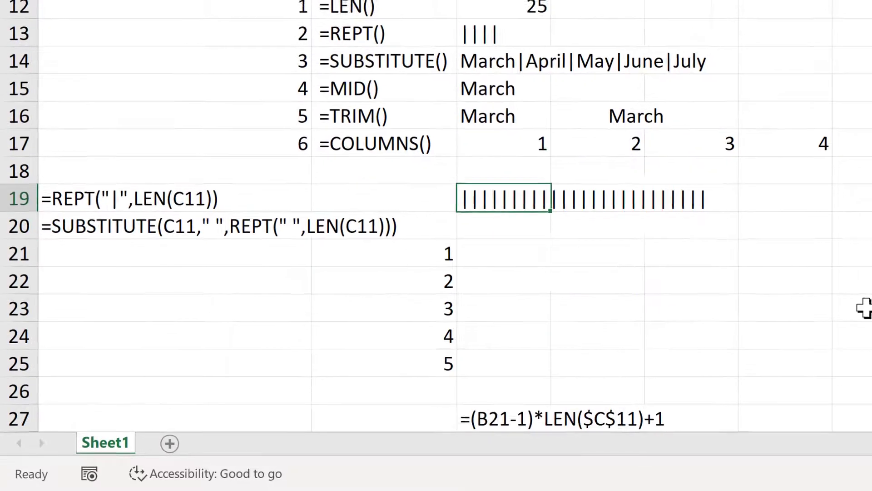
Enter =SUBSTITUTE(C11," ","|") in C20 to swap each space for a bar.
key("Down")
type("=su")
key("Tab")
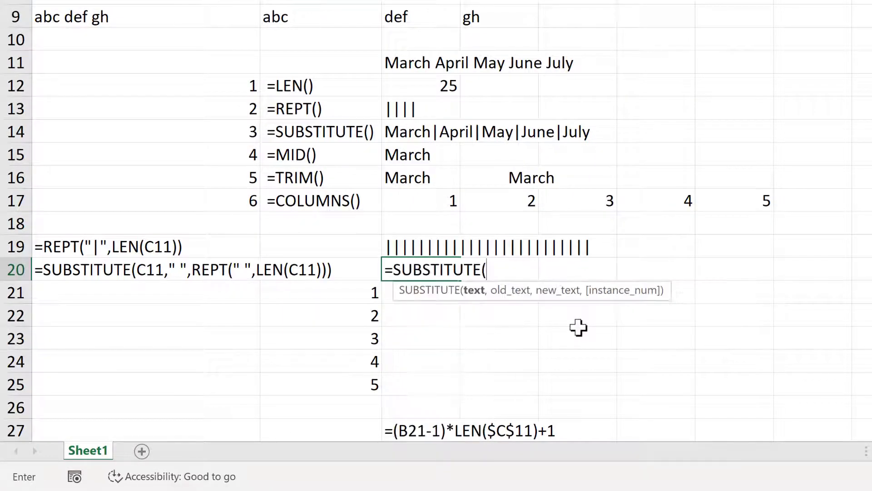
left_click(406, 64)
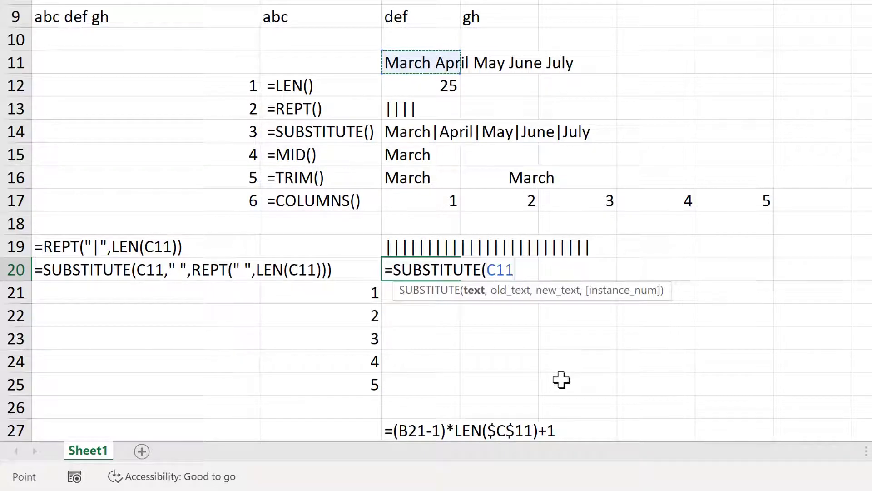
type(",")
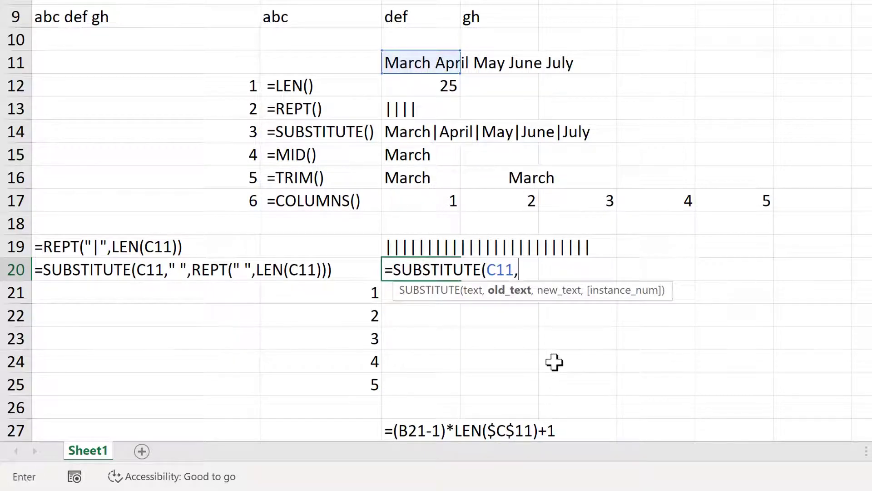
type("\" \",\"|")
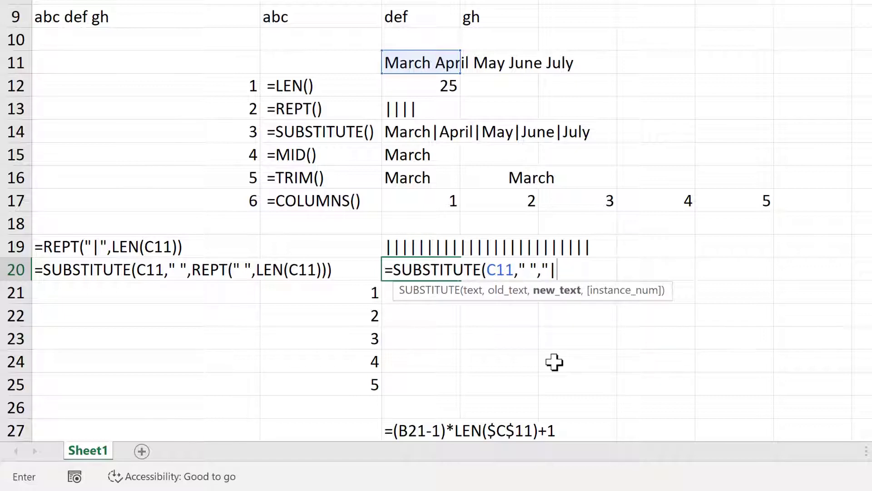
type("\")")
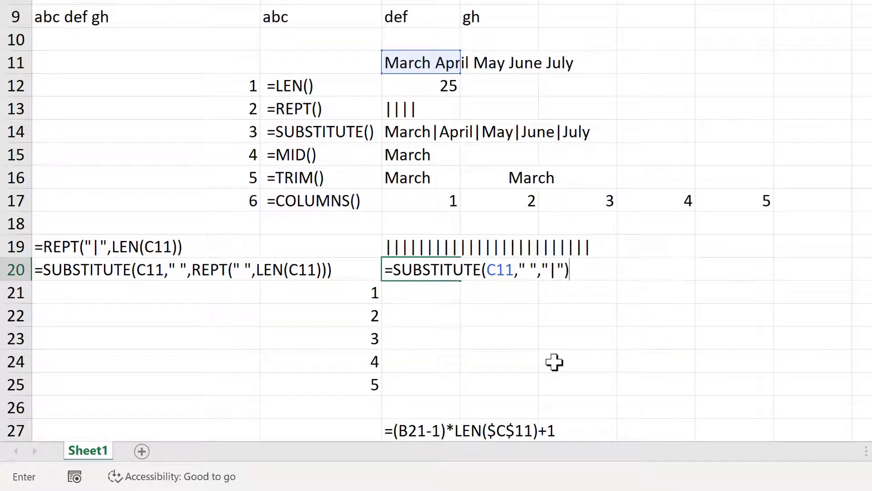
key("Return")
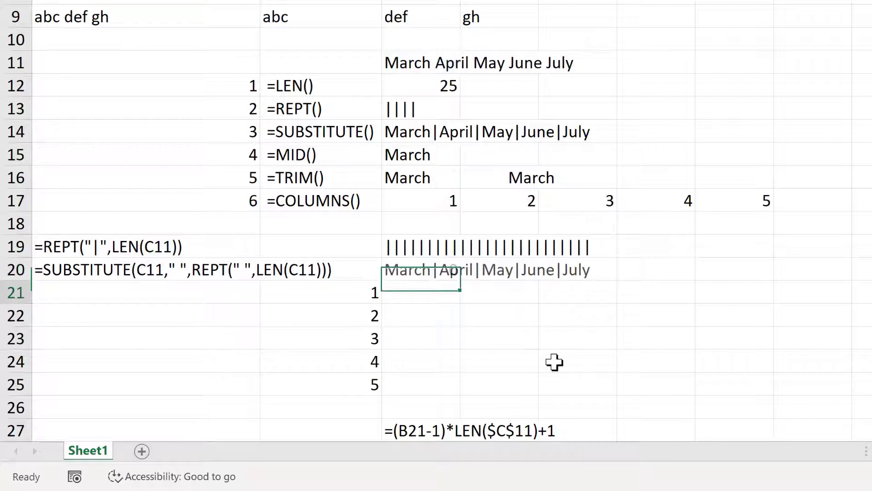
Change C20's replacement text to REPT("|",LEN(C11)) so each space becomes 25 bars.
key("Up")
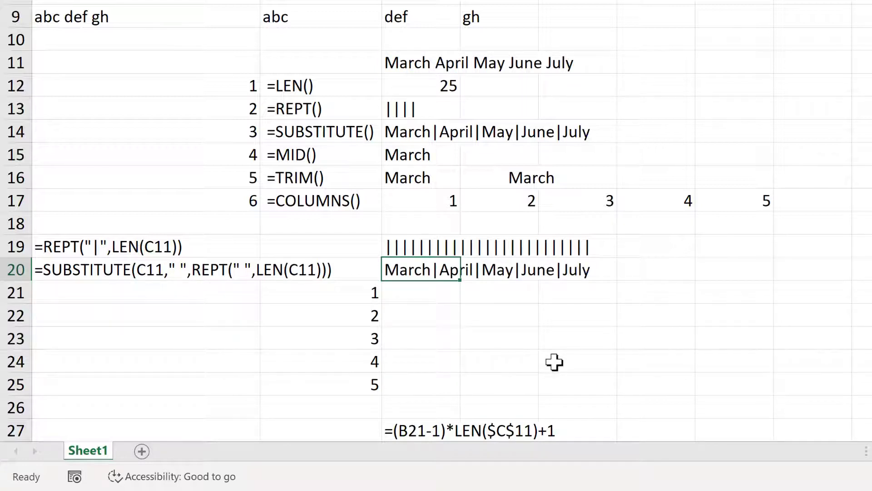
key("Down")
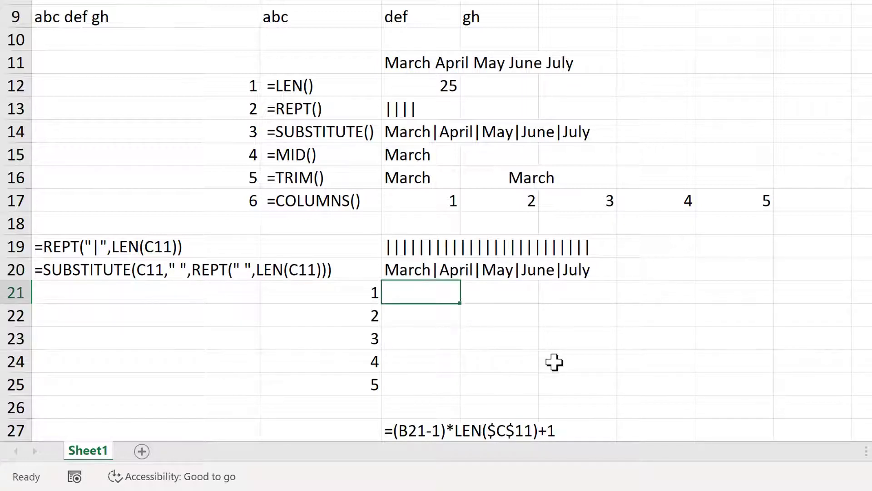
key("Up")
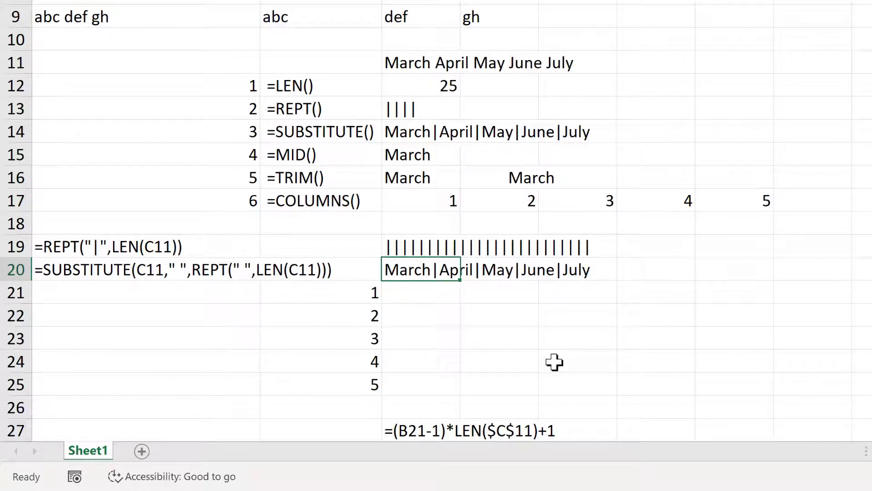
key("F2")
key("Left")
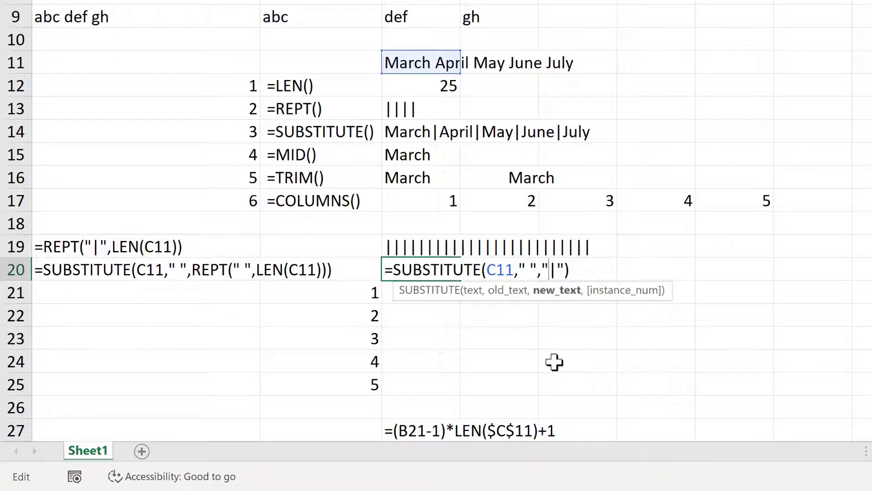
type("REPT")
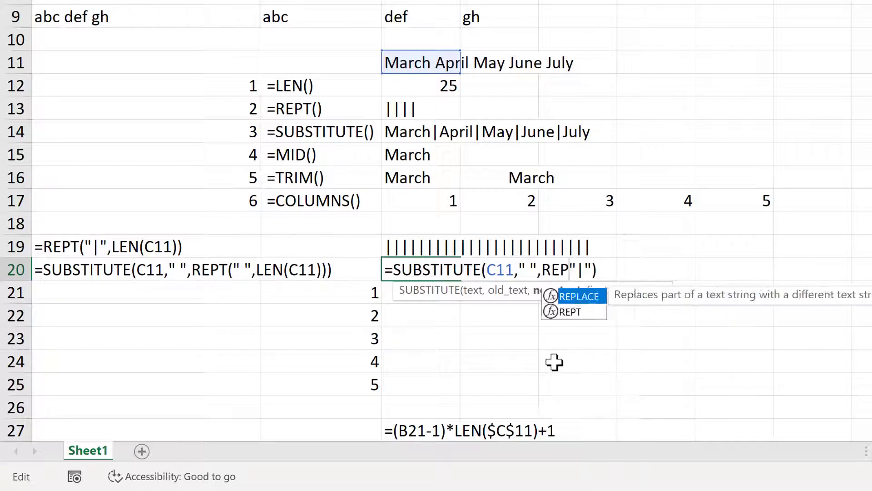
type("(")
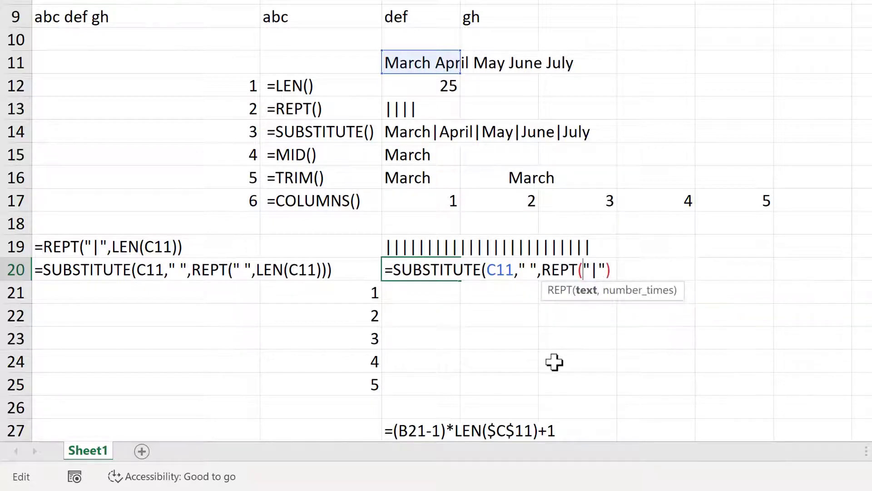
type(",")
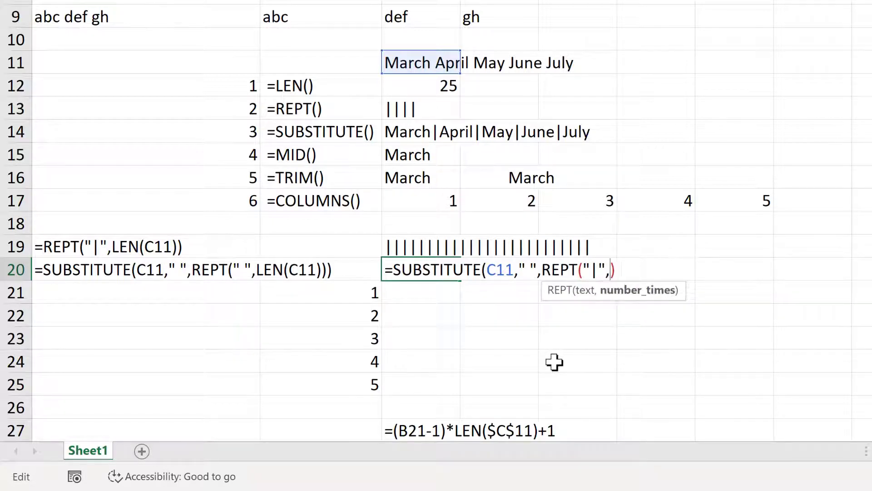
type("len")
key("Tab")
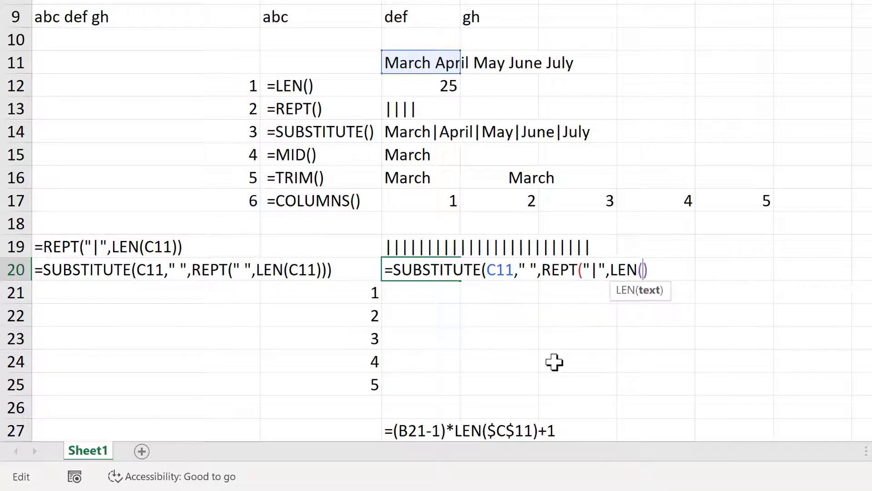
left_click(437, 65)
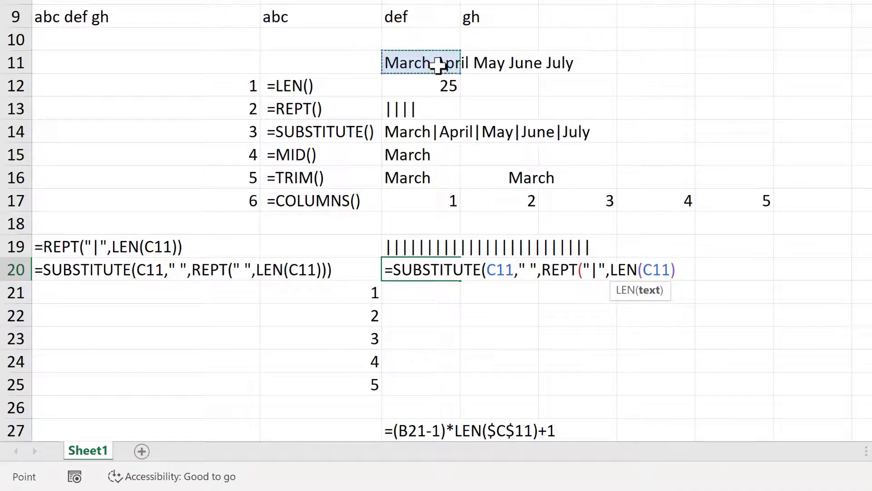
type(")))")
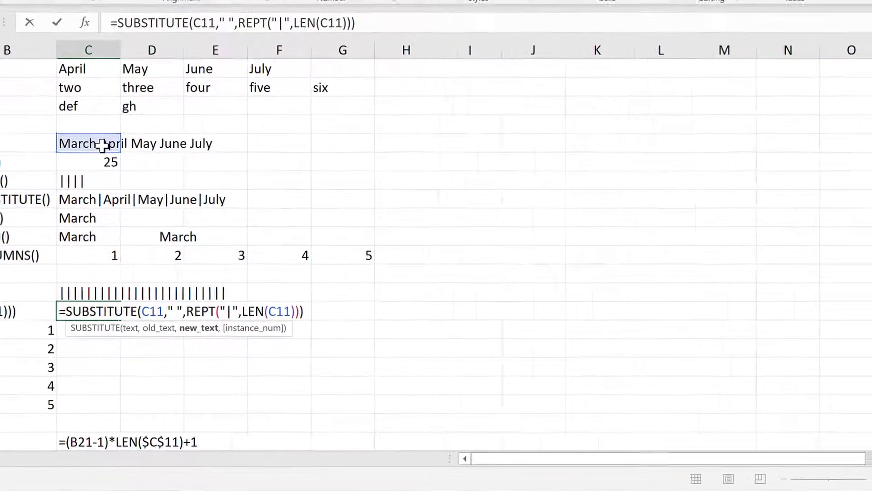
key("Return")
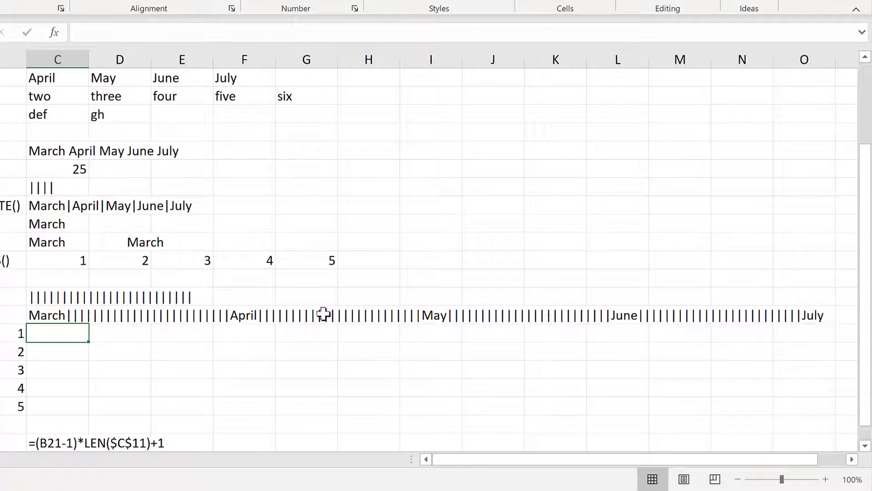
Build =MID(C20,B21,LEN(C11)) in D21.
left_click(127, 341)
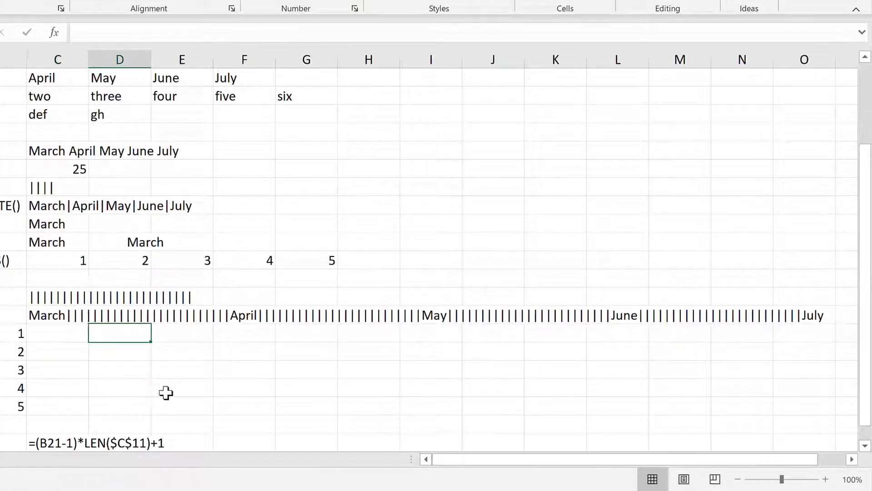
type("=mid")
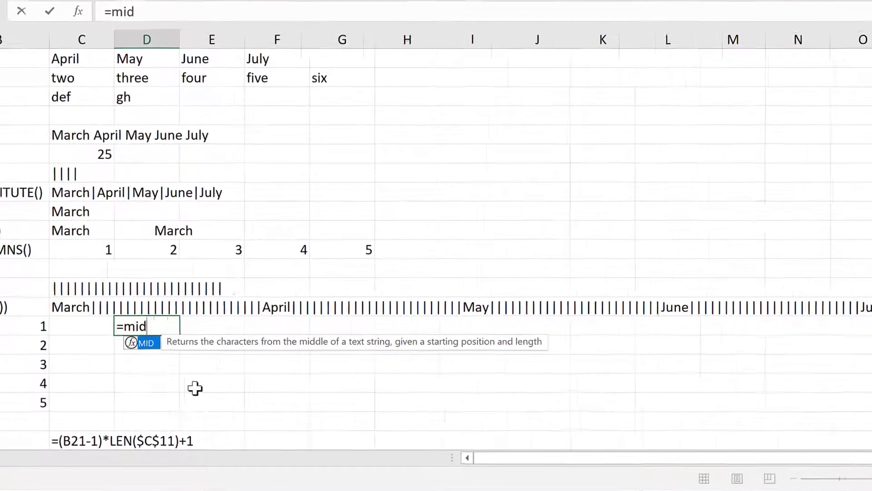
key("Tab")
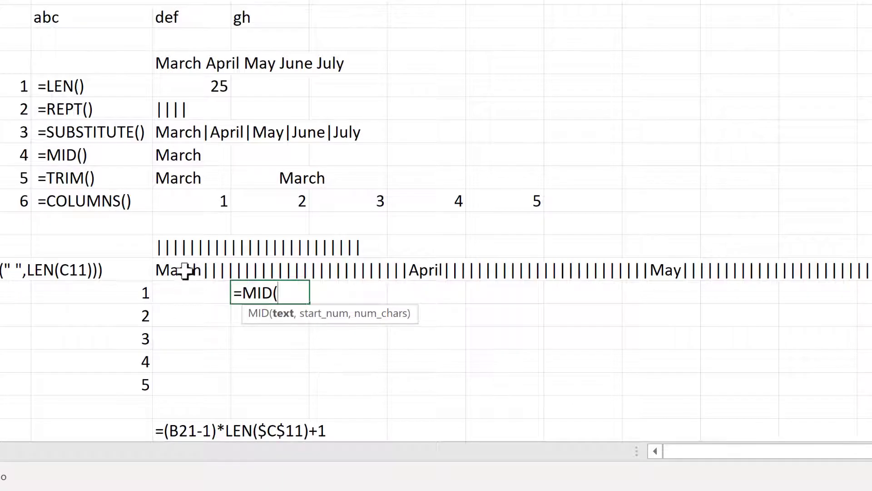
left_click(185, 271)
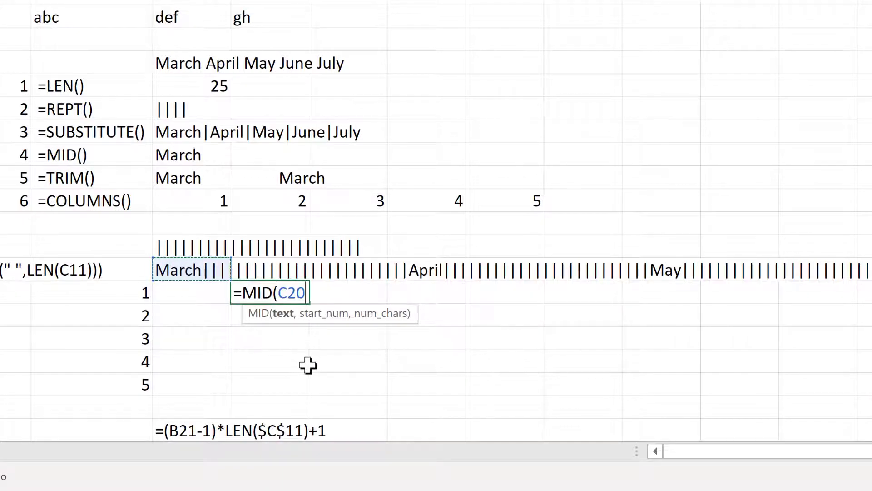
type(",")
left_click(122, 298)
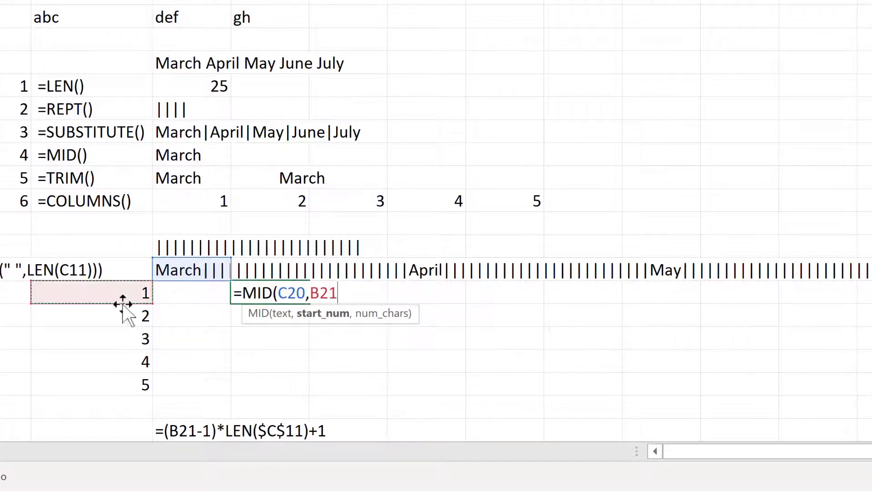
type(",")
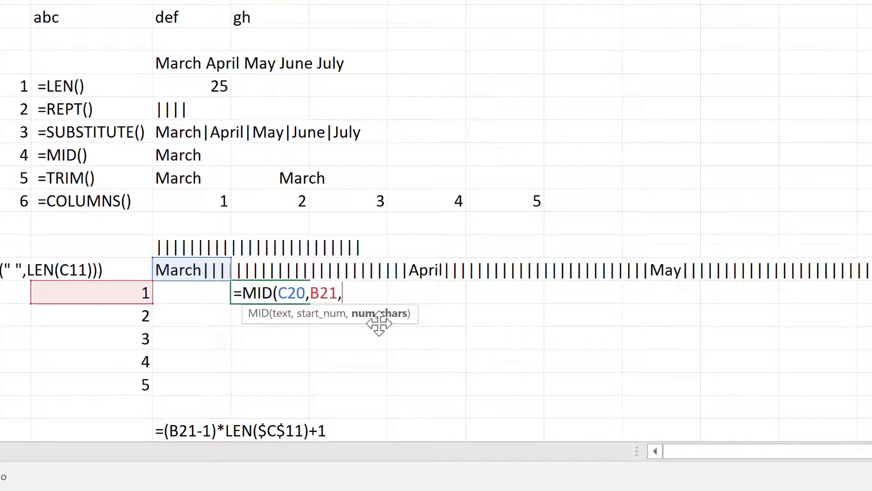
type("len*")
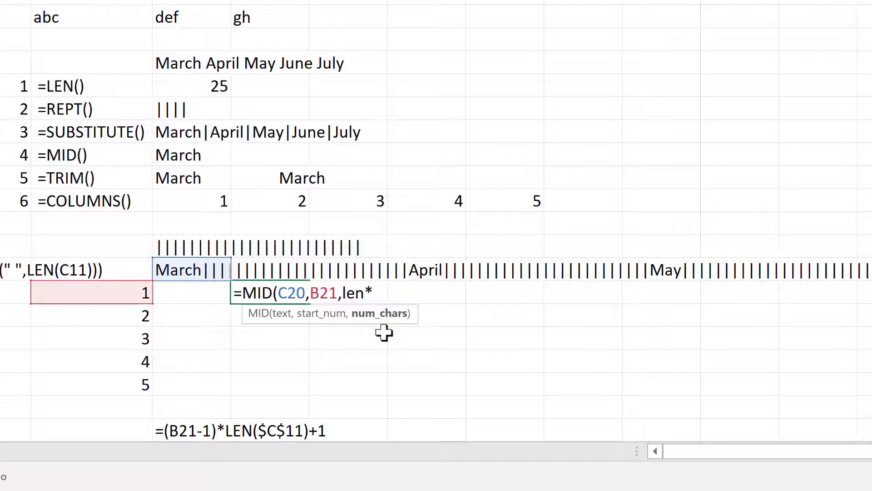
key("BackSpace")
type("(")
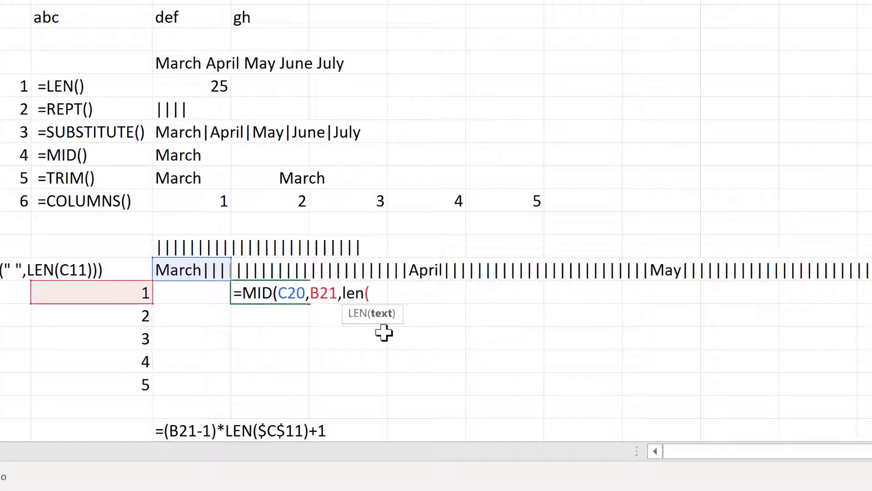
left_click(172, 59)
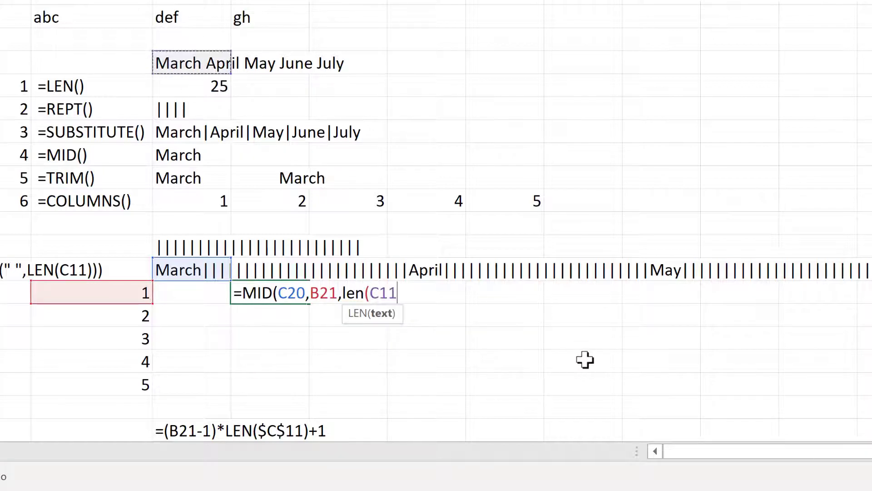
type("))")
Lock C20 and C11 as $C$20 and $C$11 and commit the MID formula.
left_click(288, 293)
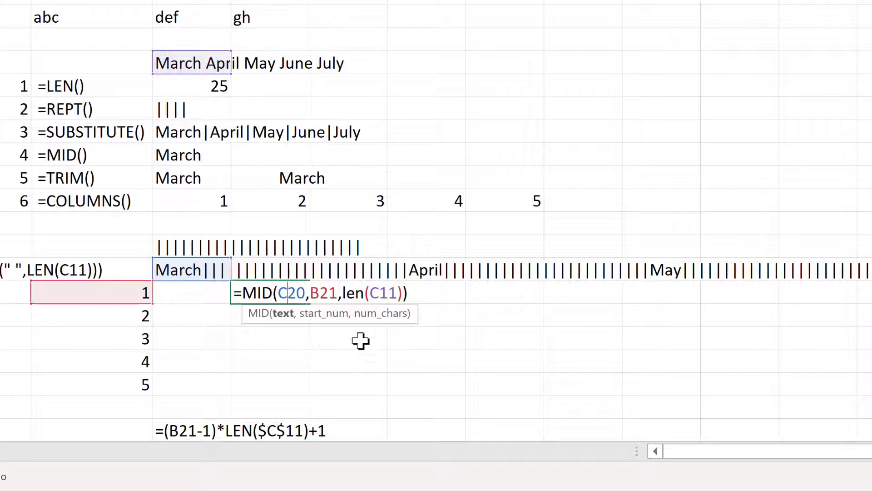
key("F4")
left_click(398, 293)
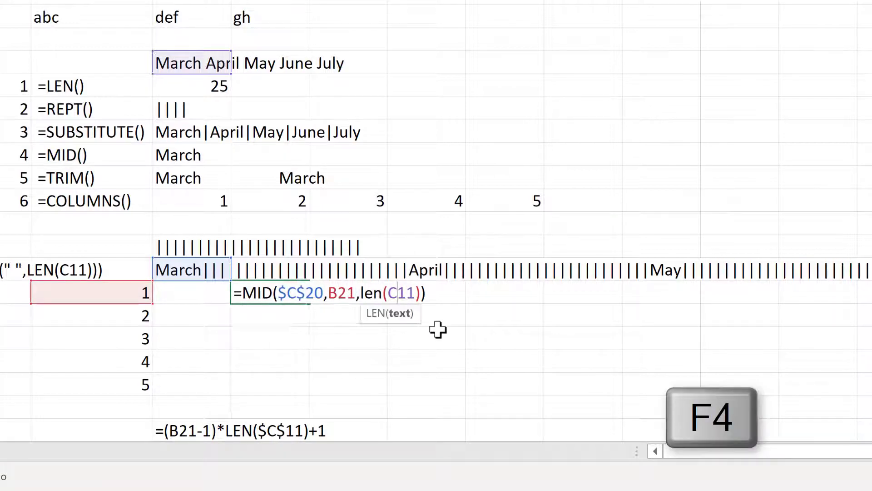
key("F4")
left_click(454, 293)
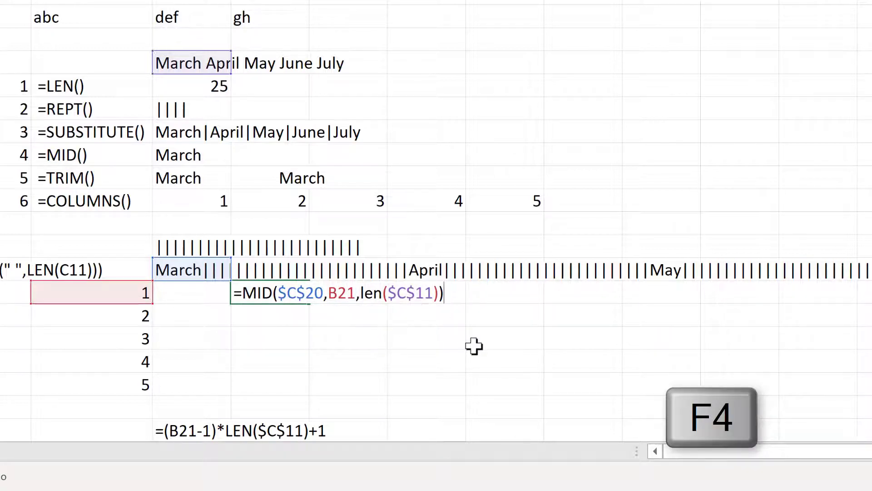
key("Return")
Copy D21's MID formula down to D25 and verify the D25 formula.
left_click(281, 299)
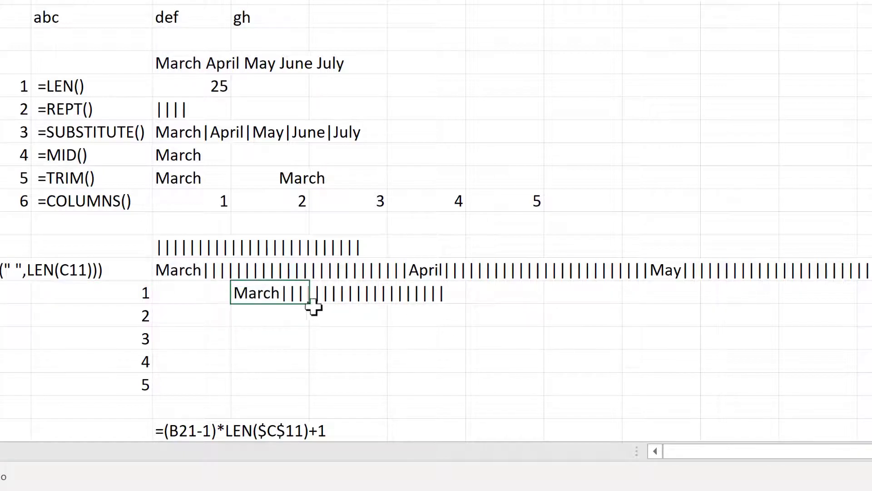
left_click_drag(309, 305, 307, 393)
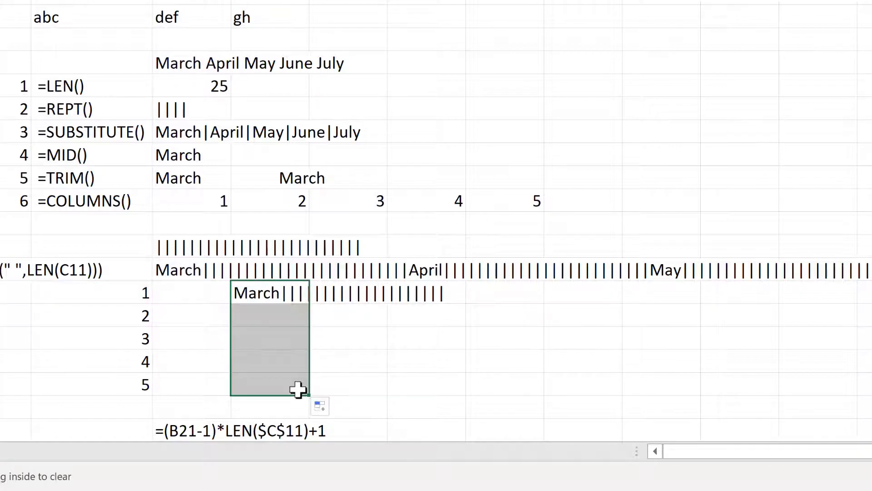
left_click(298, 386)
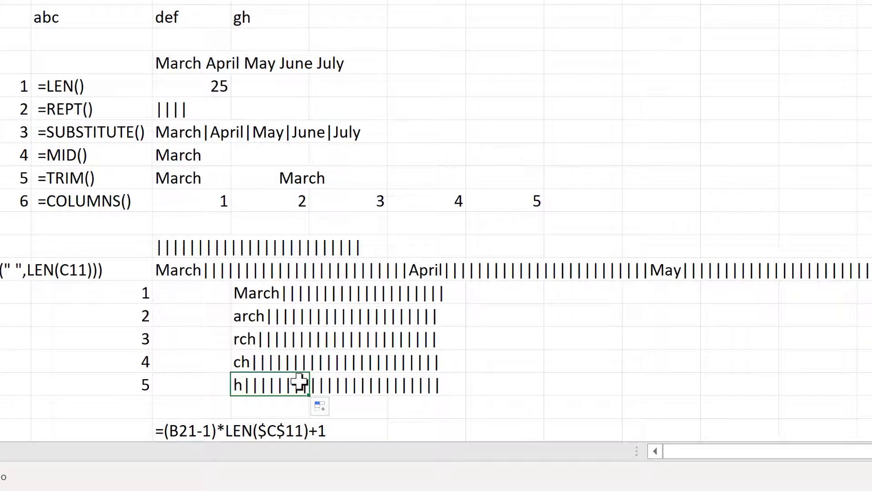
key("F2")
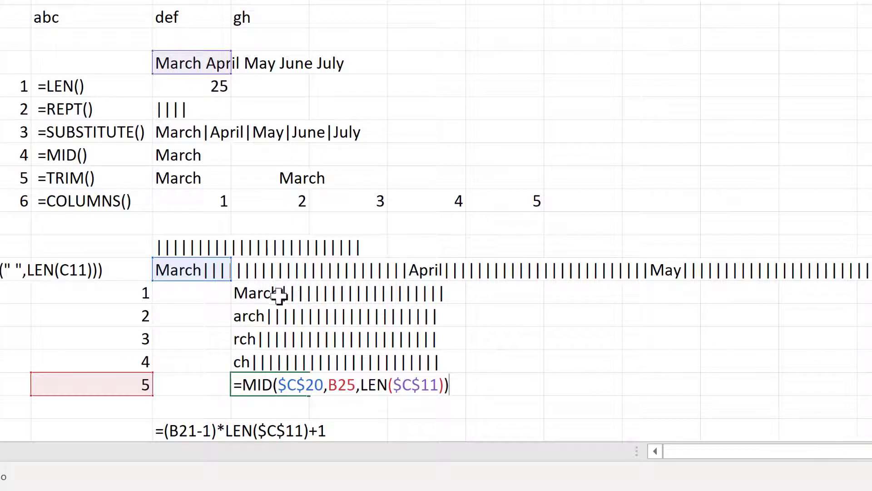
key("Return")
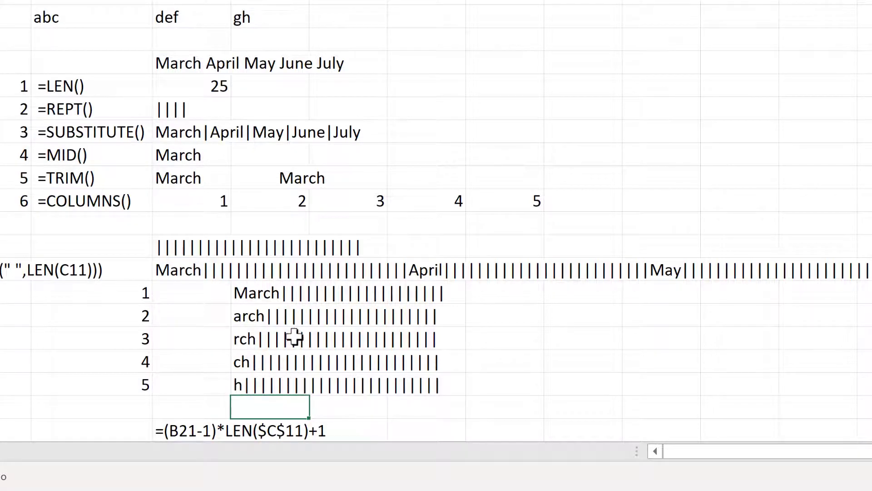
left_click(204, 289)
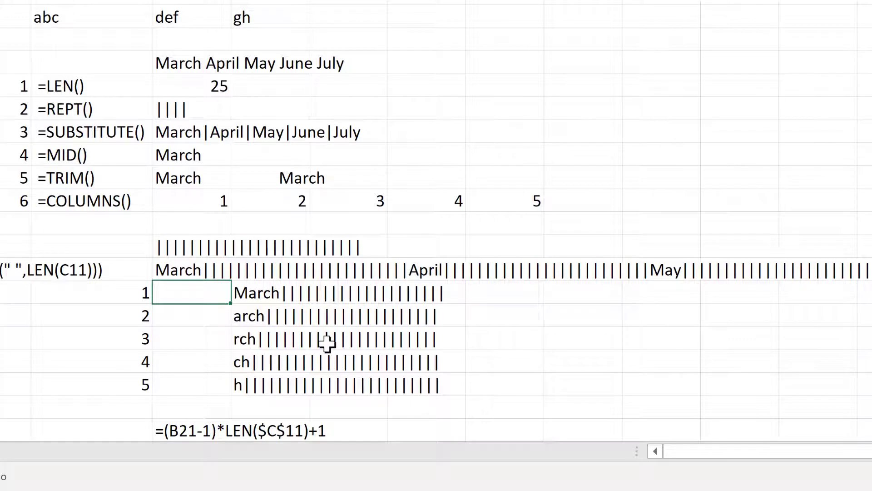
Enter =B21*LEN($C$11) in C21 to give a start position of 25.
type("=")
left_click(125, 292)
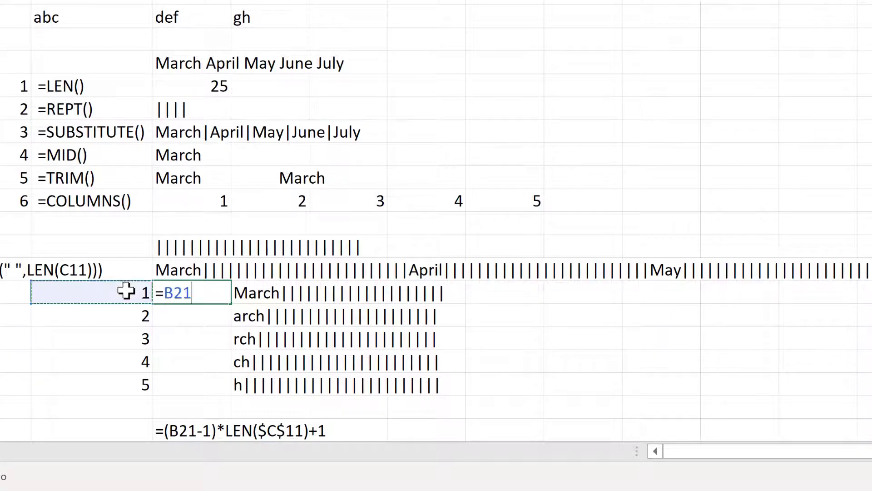
type("*len(")
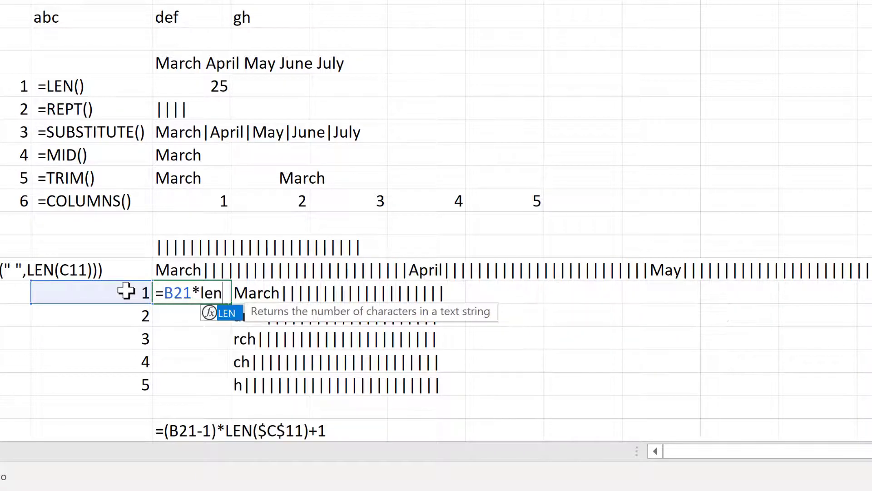
left_click(193, 66)
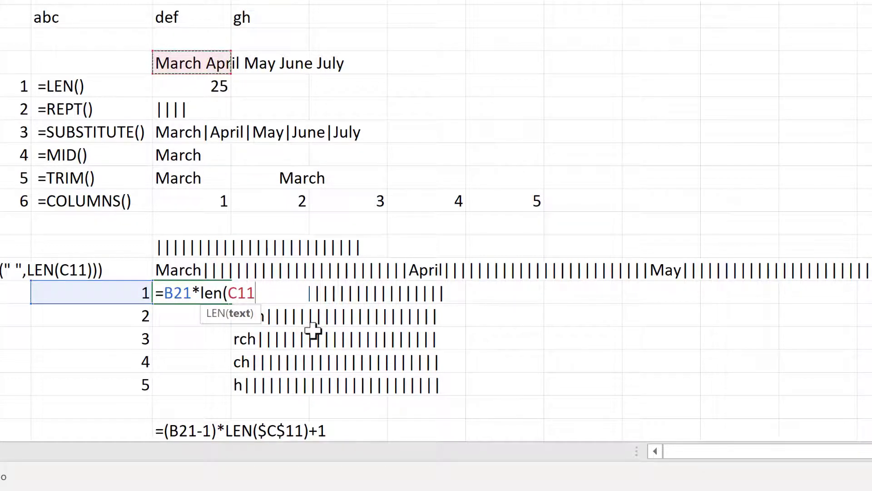
key("F4")
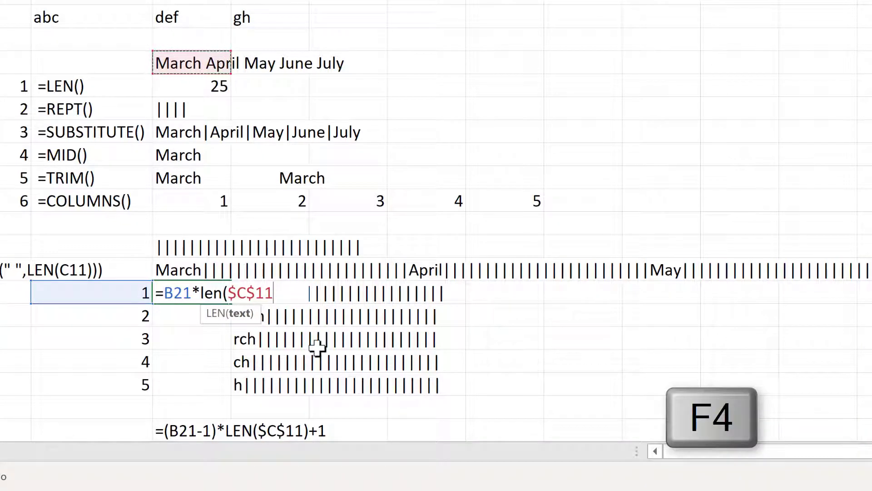
type(")")
key("Return")
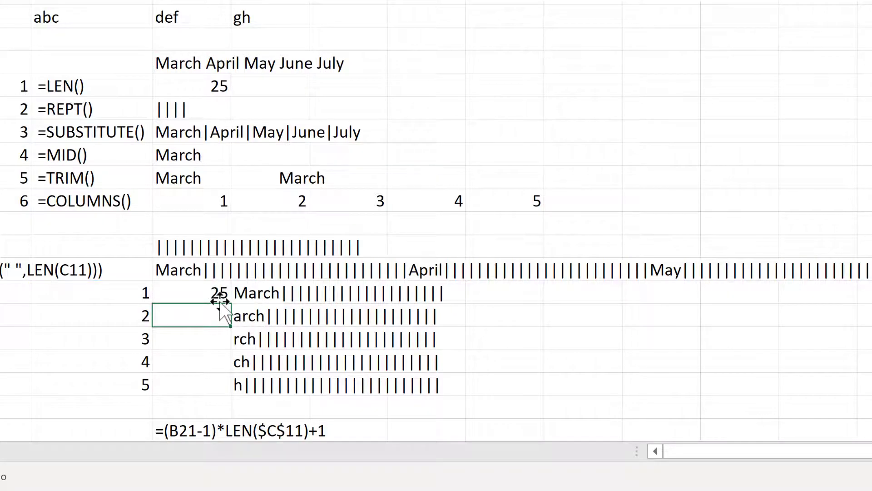
Copy the C21 formula down to C25 for 50, 75, 100 and 125.
left_click(219, 293)
left_click_drag(231, 303, 232, 392)
left_click(265, 295)
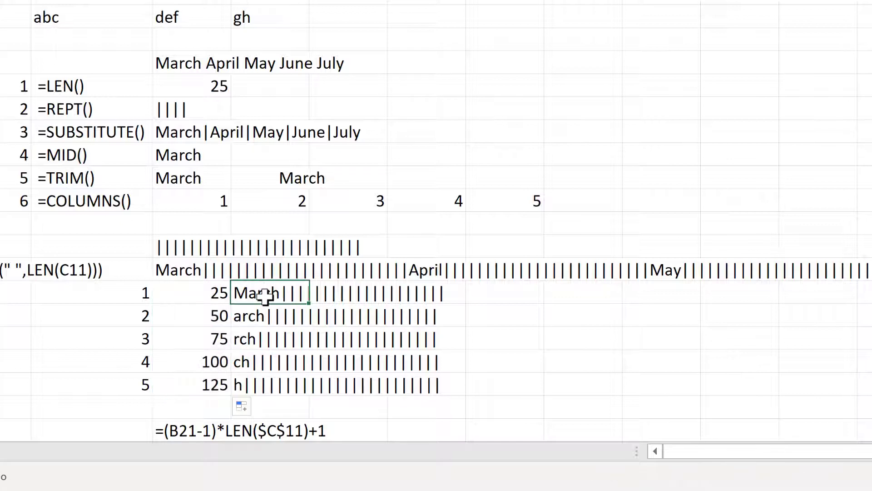
double_click(265, 296)
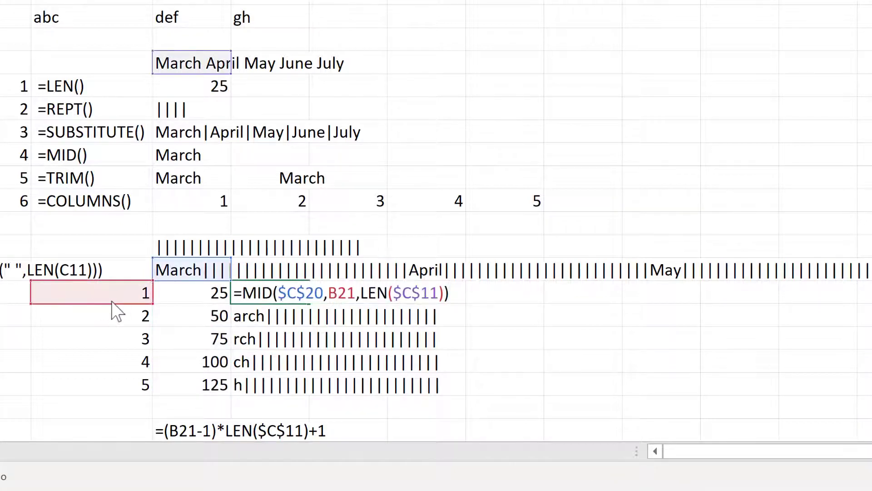
Point D21's MID start argument at C21 and copy it down to D25.
left_click_drag(113, 304, 191, 307)
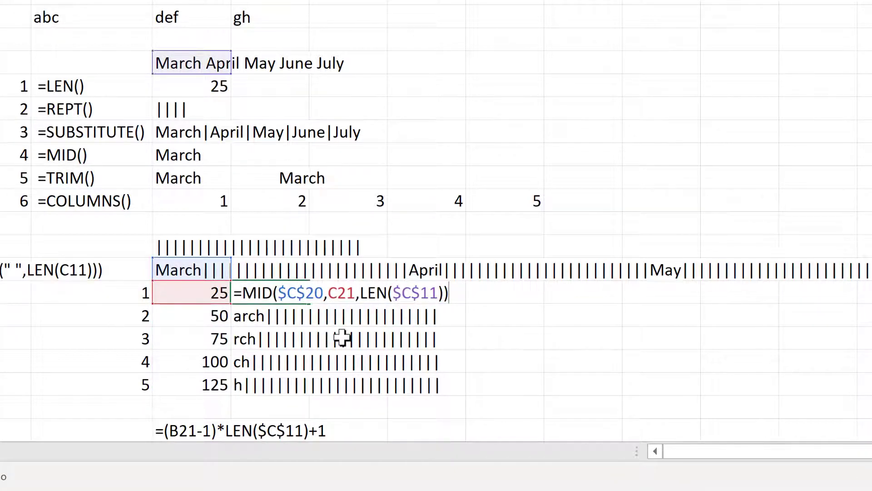
left_click(270, 296)
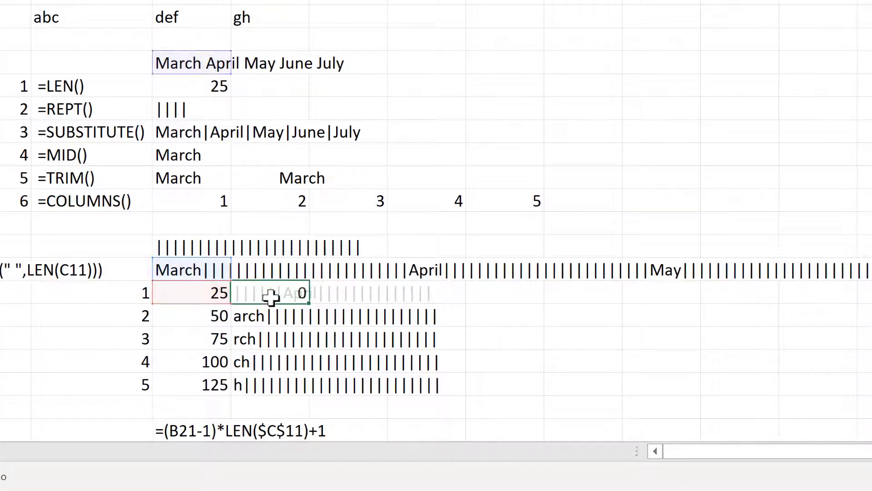
double_click(307, 302)
left_click(262, 295)
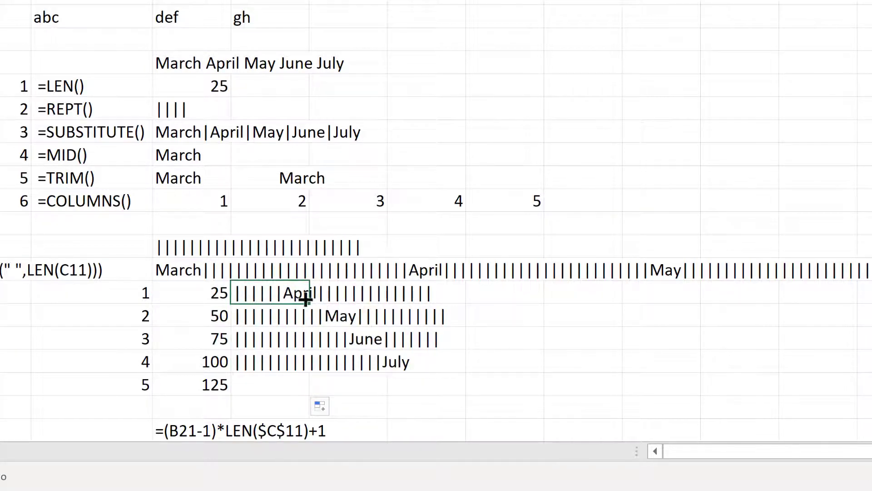
left_click(185, 295)
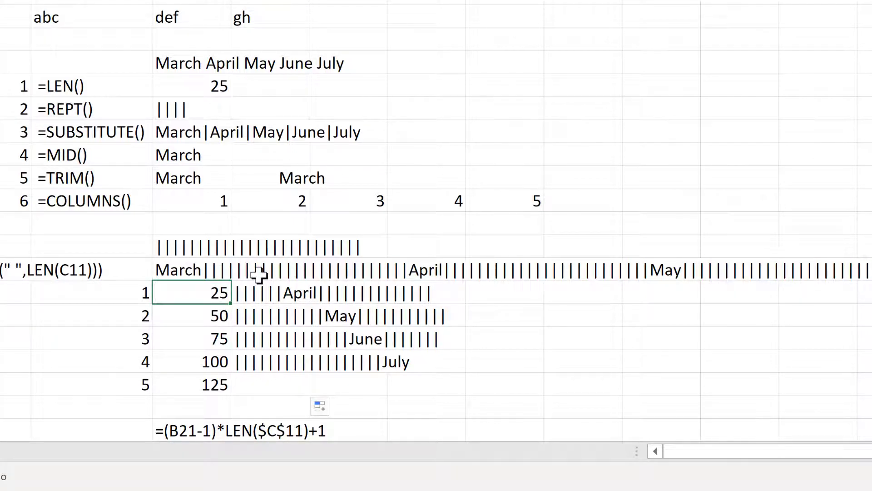
Change C21 to =(B21-1)*LEN($C$11), copy it down, and spot the #VALUE! error in D21.
key("F2")
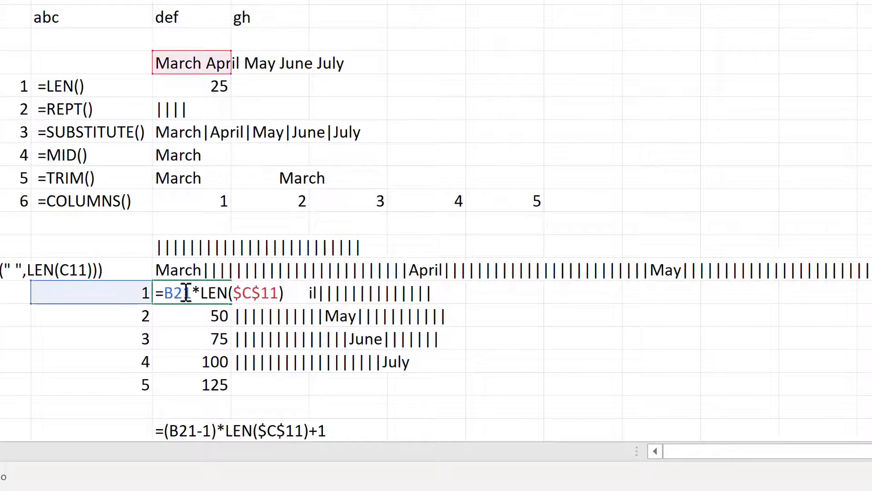
type("(B21")
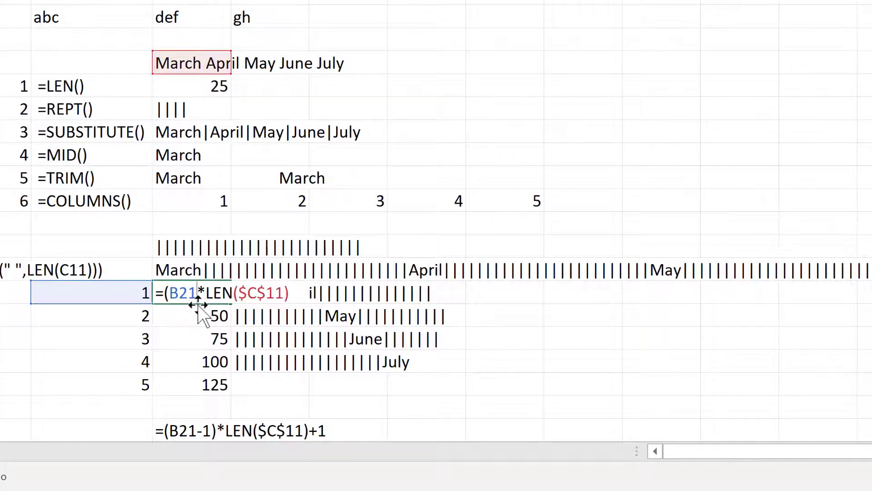
type("-1)")
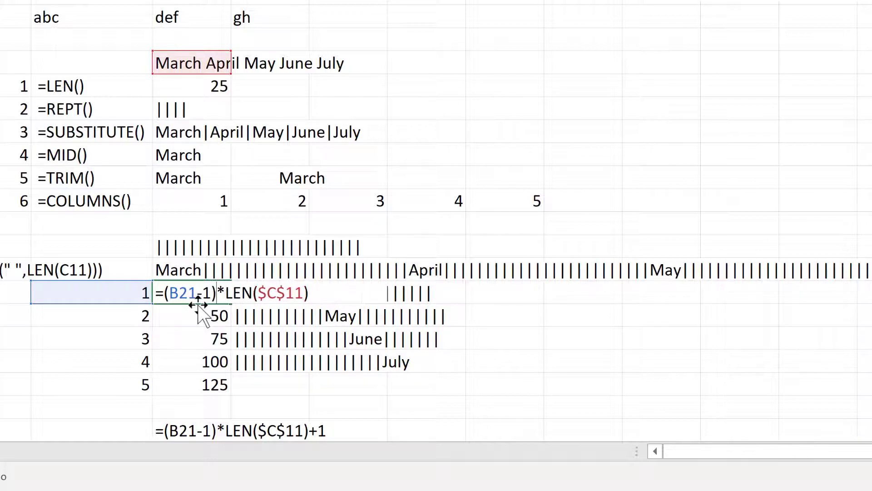
key("Return")
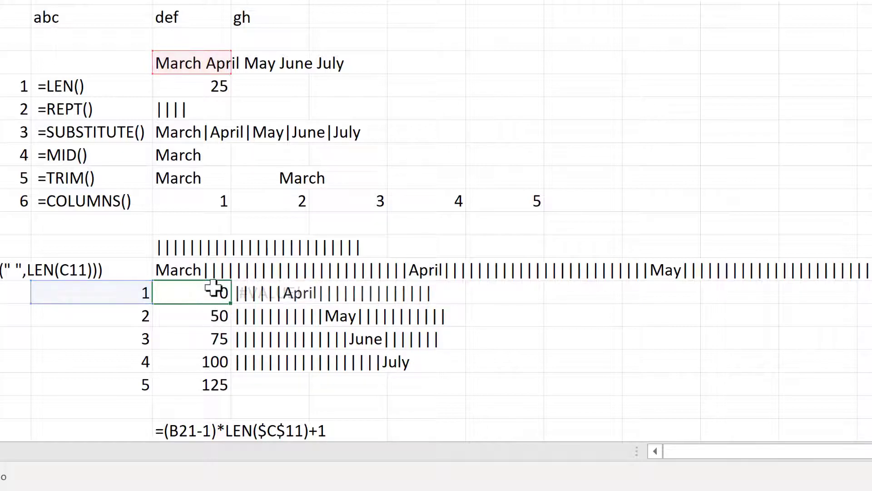
left_click(226, 295)
double_click(230, 304)
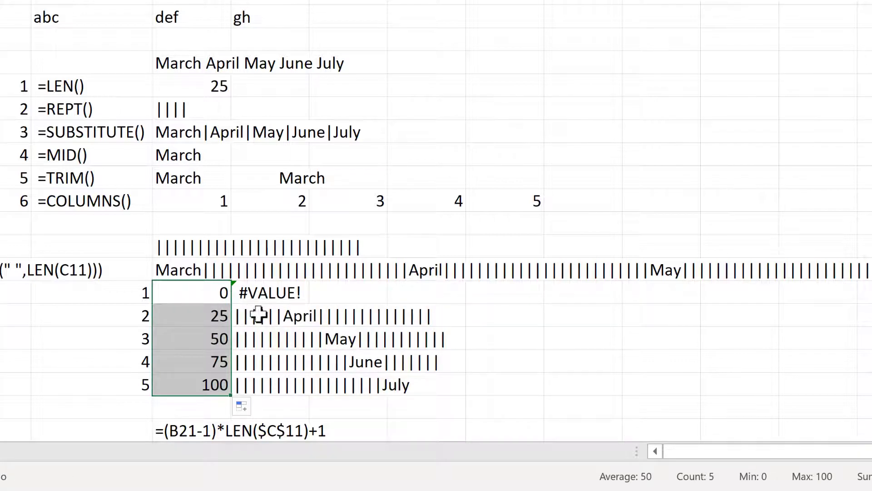
left_click_drag(265, 313, 400, 384)
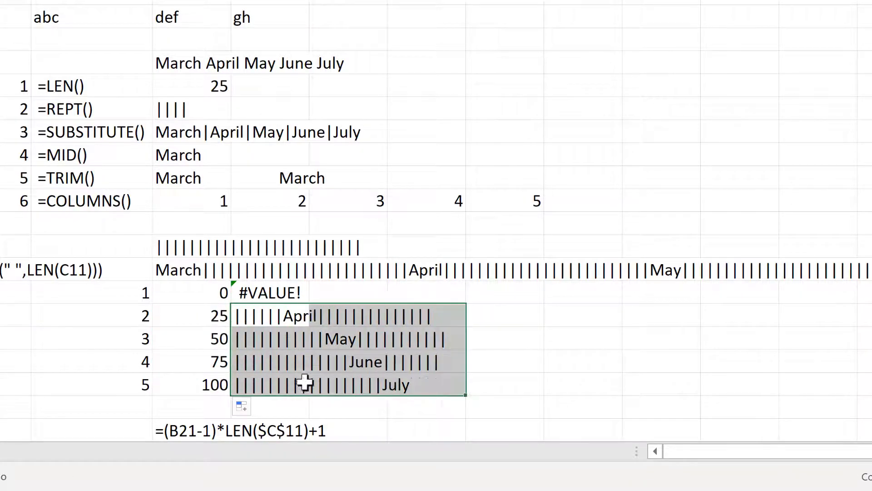
left_click(249, 291)
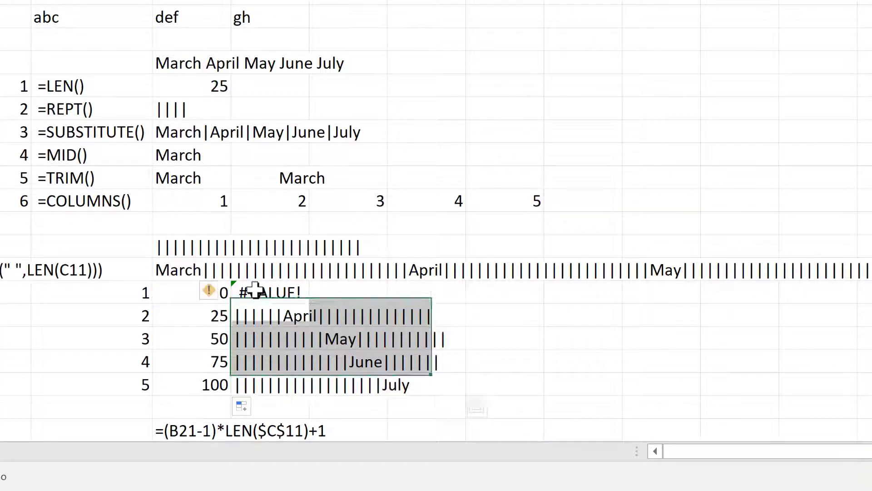
left_click(183, 296)
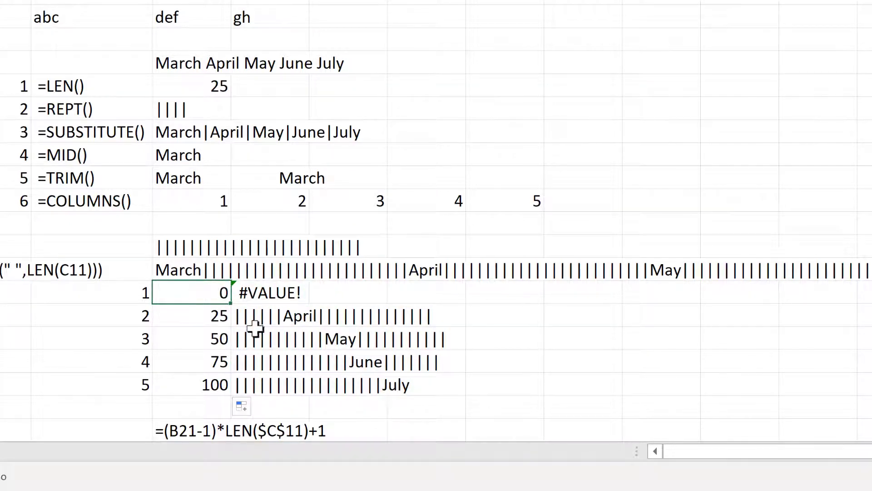
Add +1 to the C21 formula and copy it down, giving starts 1, 26, 51, 76, 101.
double_click(189, 295)
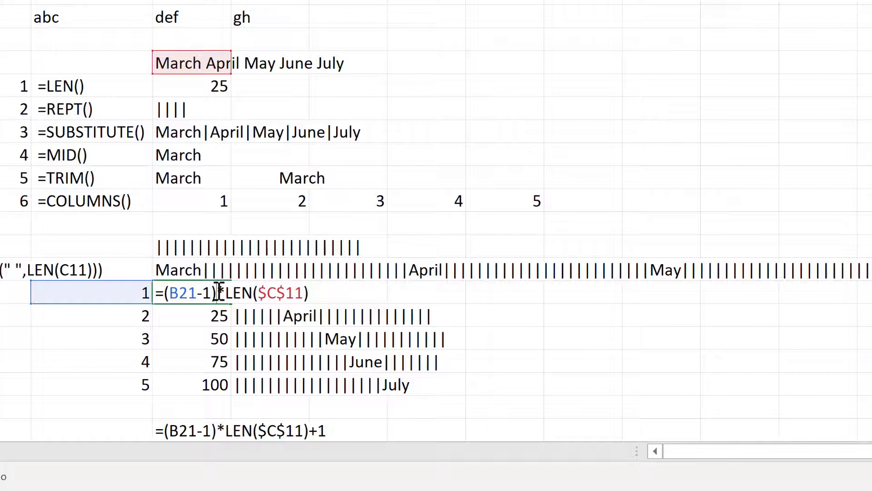
left_click(309, 293)
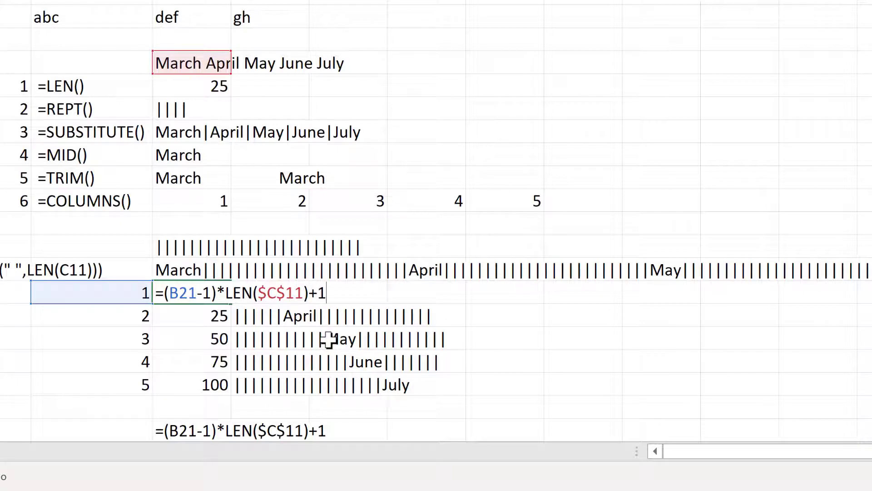
key("ctrl+Return")
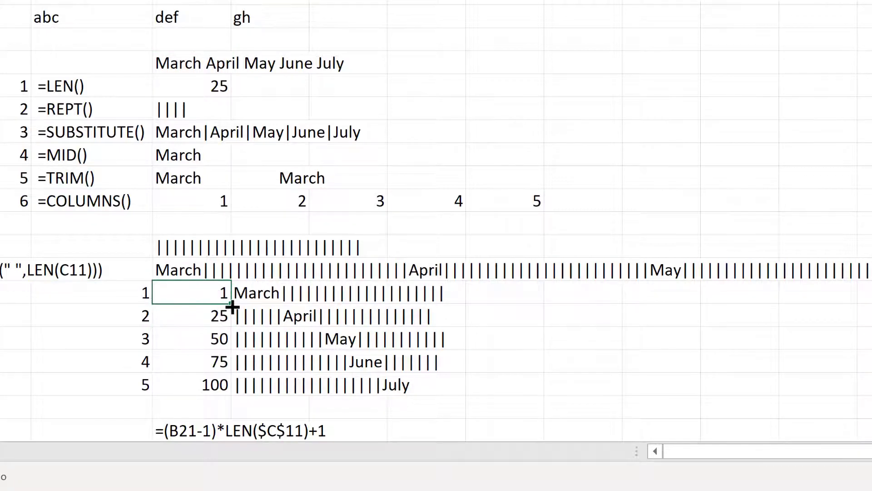
left_click_drag(232, 306, 232, 307)
double_click(232, 307)
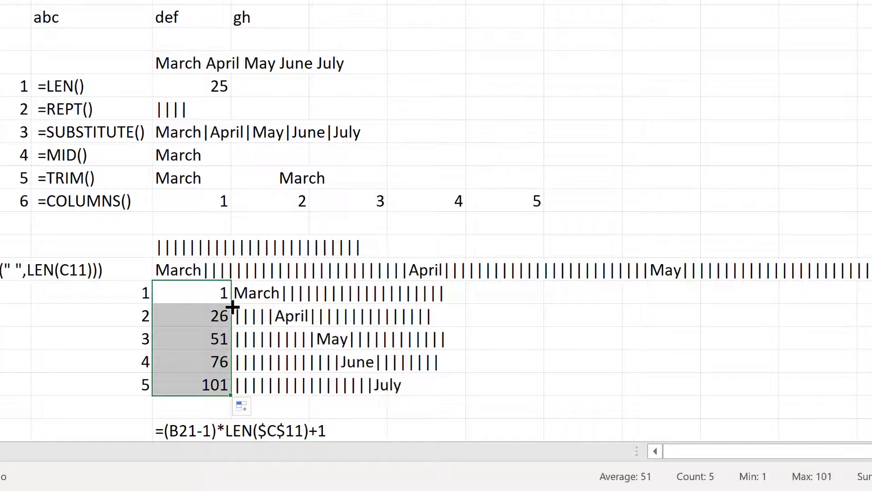
left_click(184, 295)
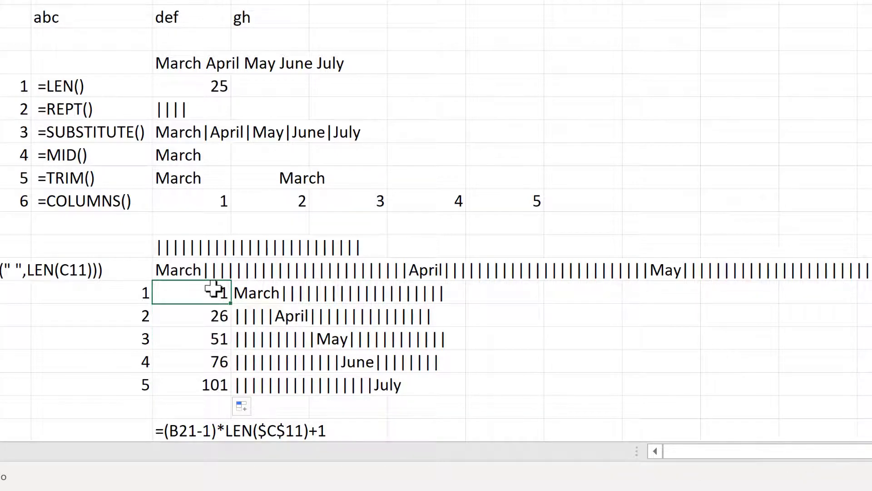
key("Down")
key("Down")
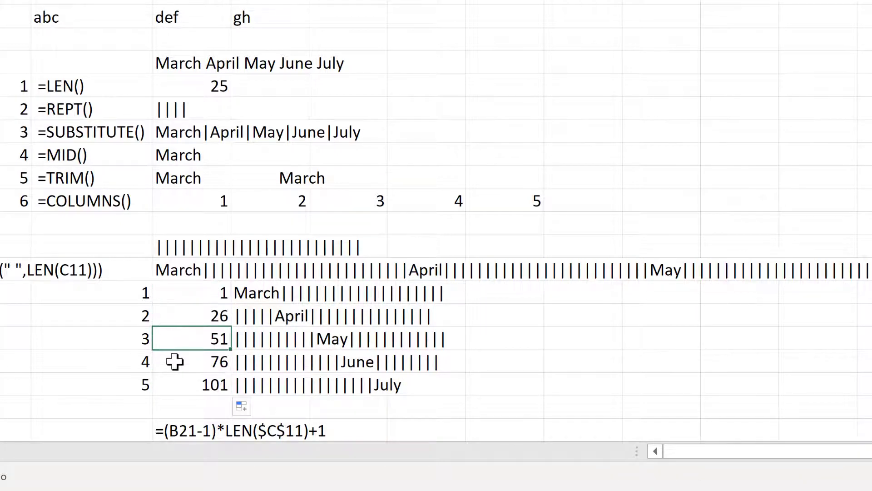
key("Down")
key("Down")
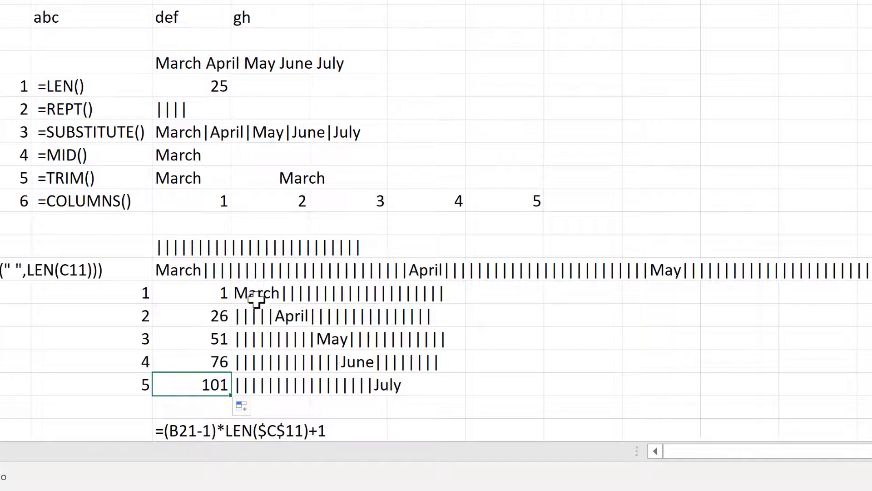
Check that D21:D25 now hold the March, April, May, June and July pieces.
left_click_drag(255, 296, 281, 318)
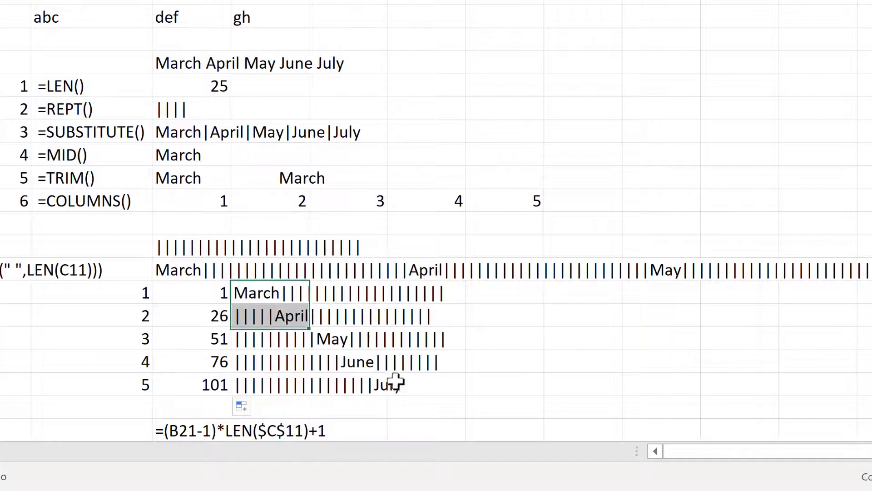
left_click_drag(395, 383, 408, 383)
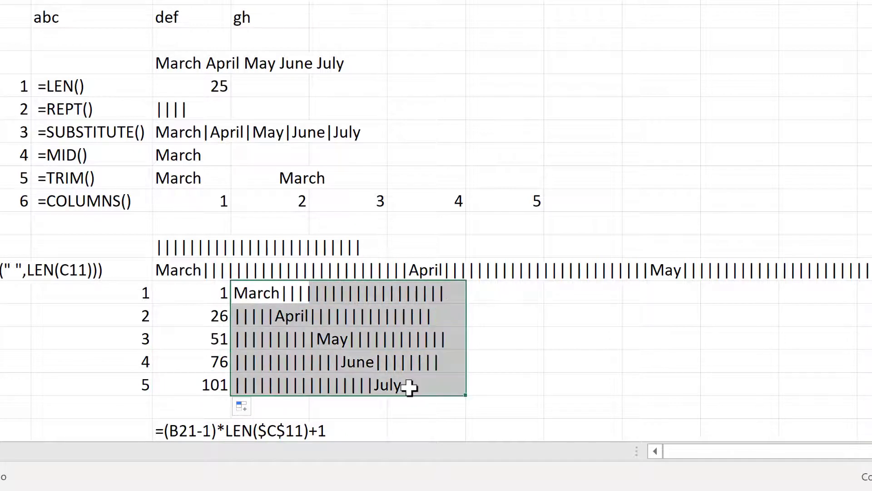
left_click(245, 291)
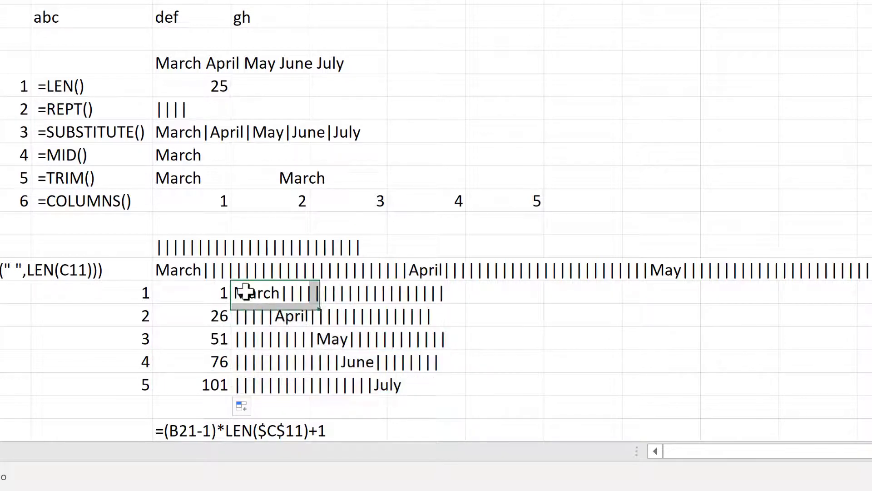
left_click(251, 314)
left_click(260, 345)
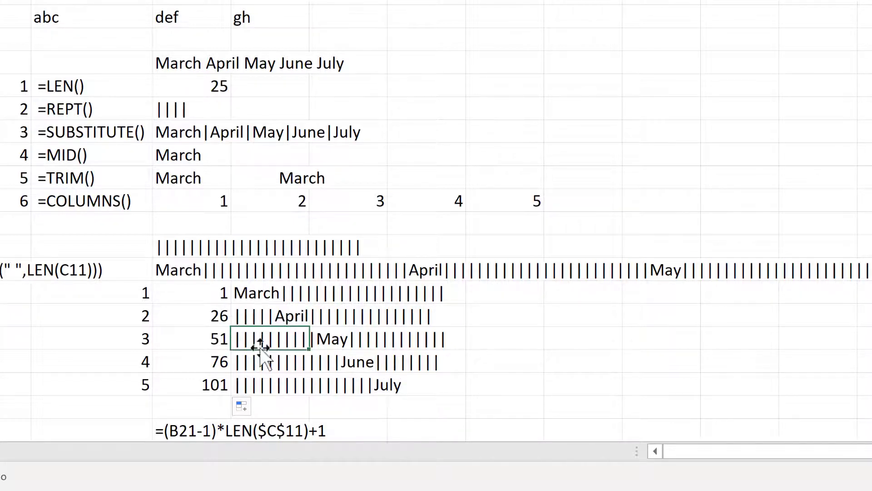
left_click(259, 366)
left_click(258, 387)
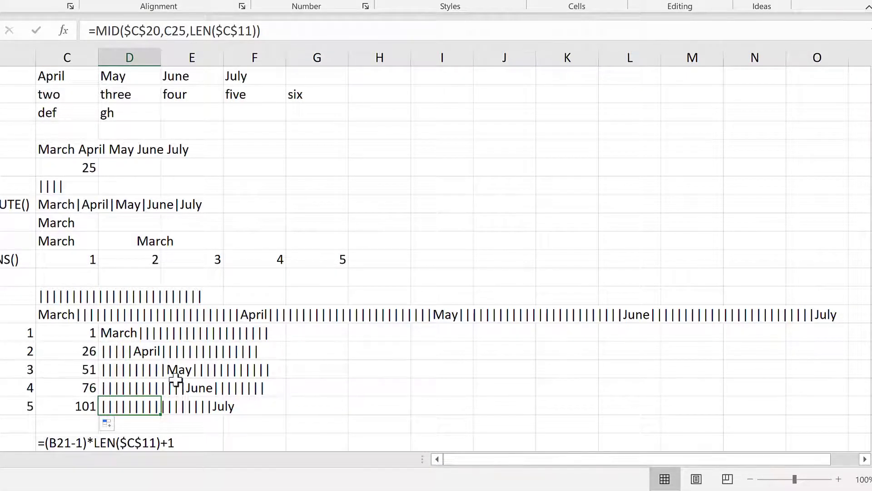
Change C20's REPT to repeat a space instead of "|", padding the months with spaces.
left_click(56, 315)
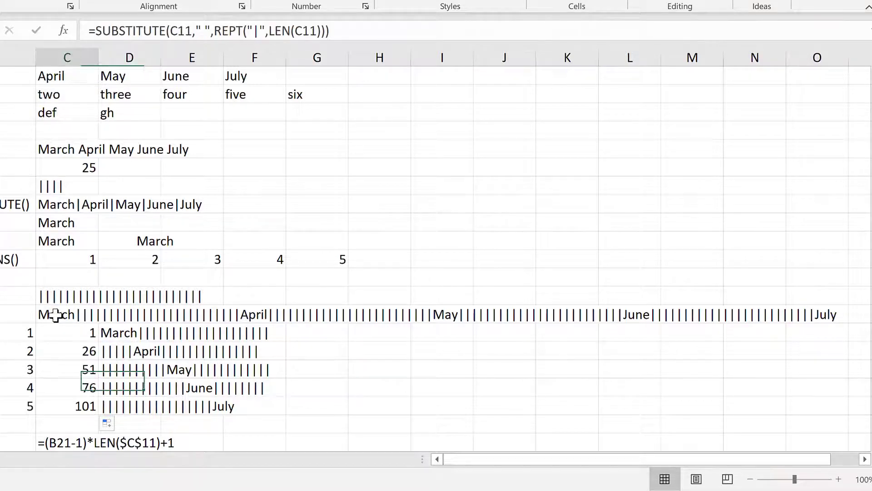
key("F2")
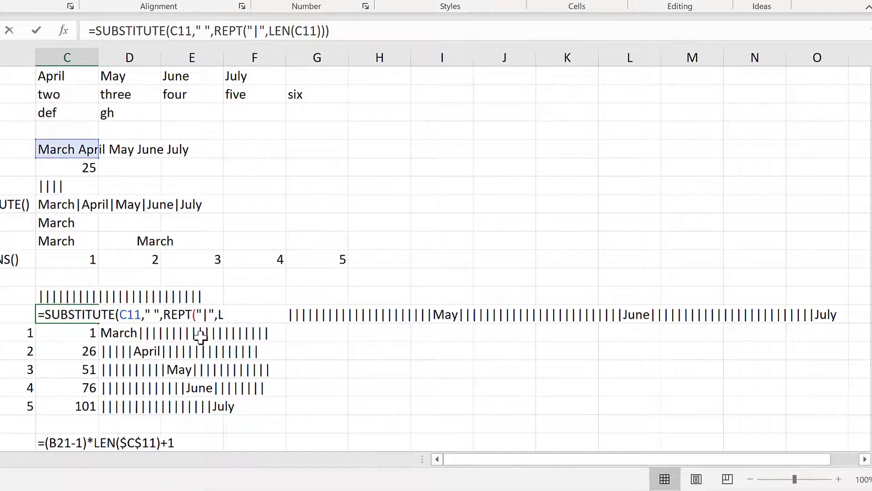
left_click(209, 314)
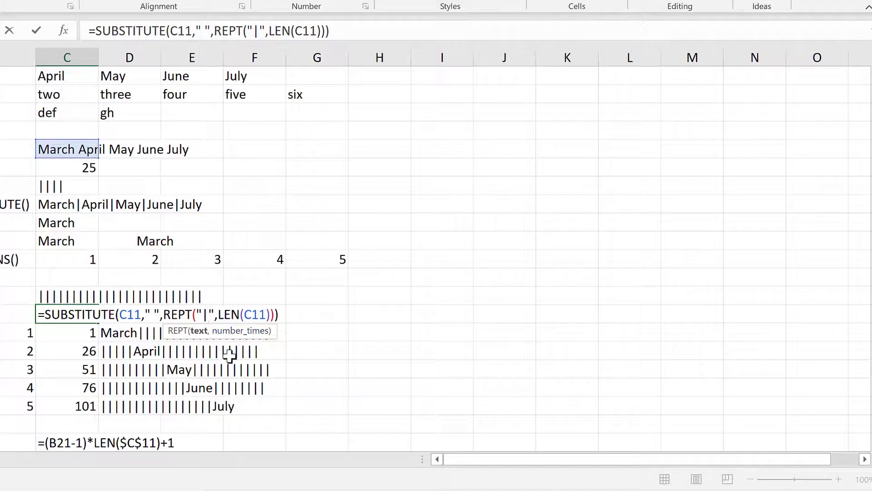
key("BackSpace")
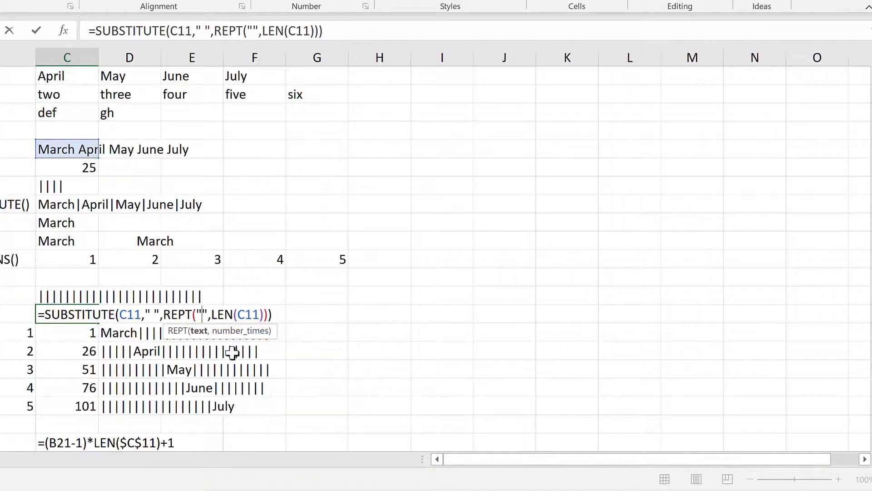
key("Return")
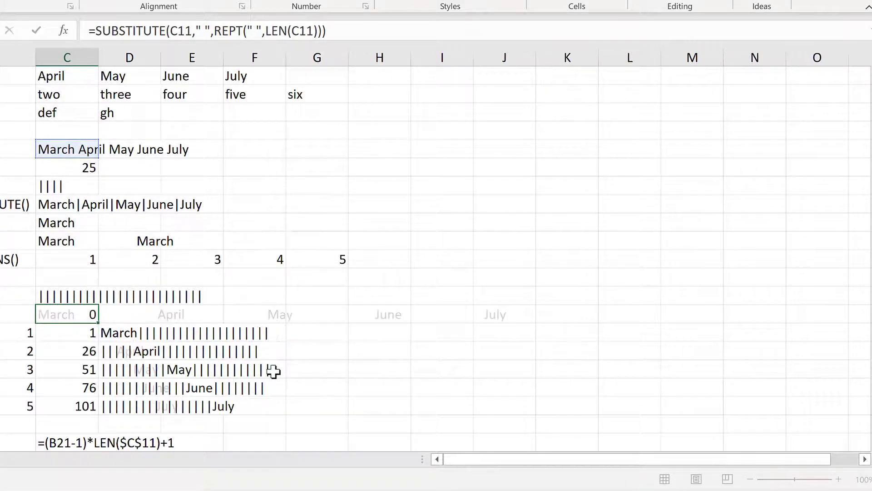
left_click(127, 334)
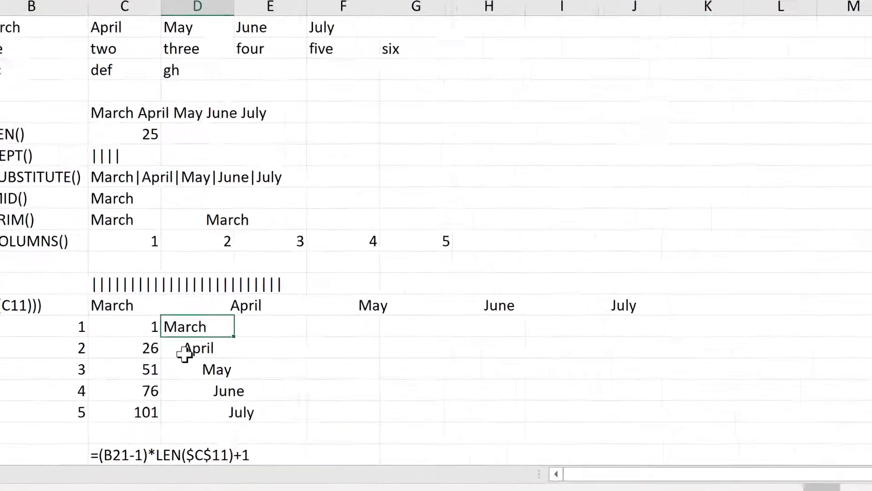
Enter =TRIM(D21) in E21 and copy it to E25 for clean March through July.
left_click(394, 333)
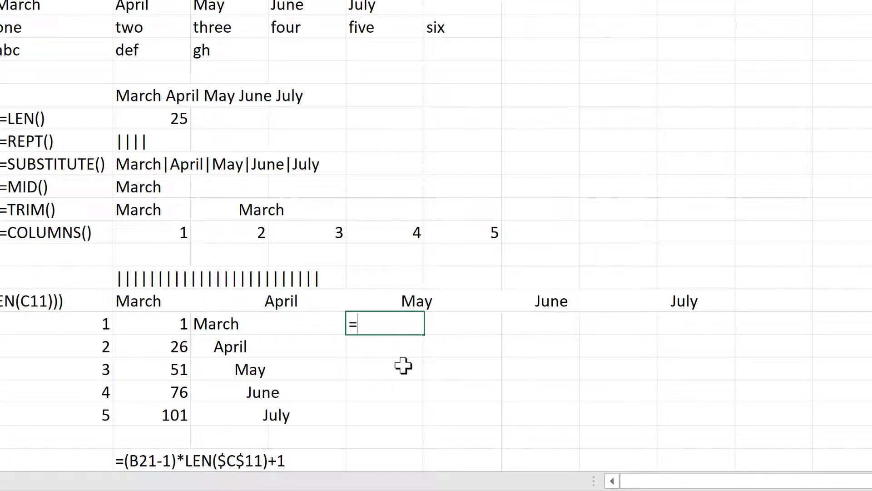
type("=tri")
key("Tab")
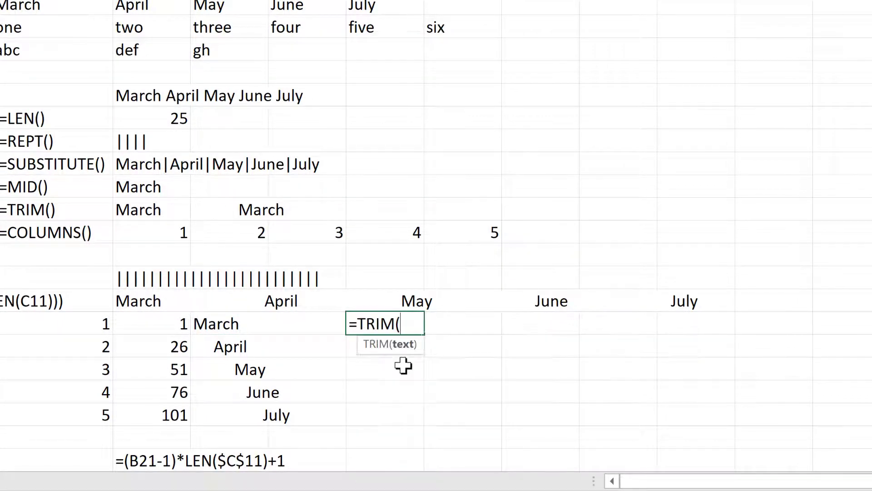
left_click(218, 325)
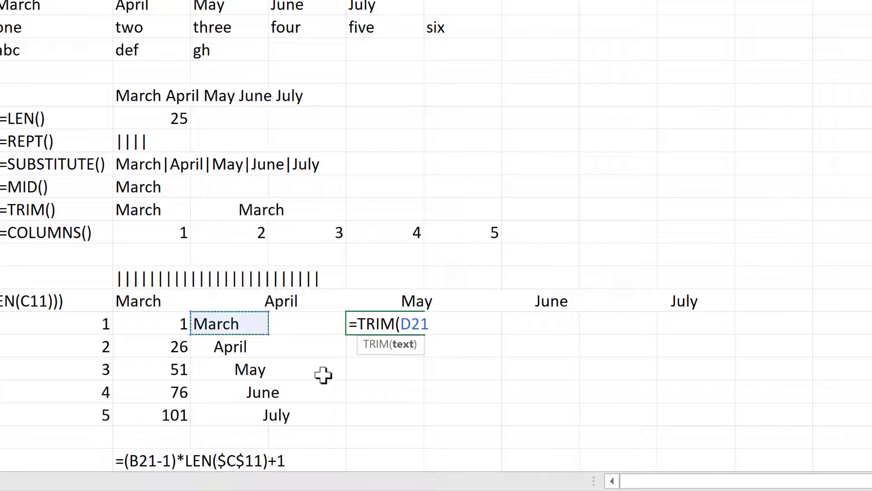
key("ctrl+Return")
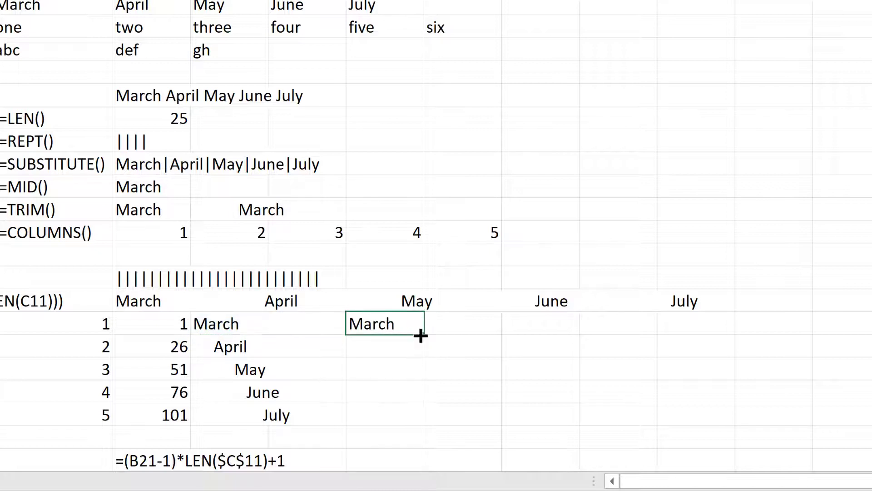
left_click_drag(422, 403, 417, 414)
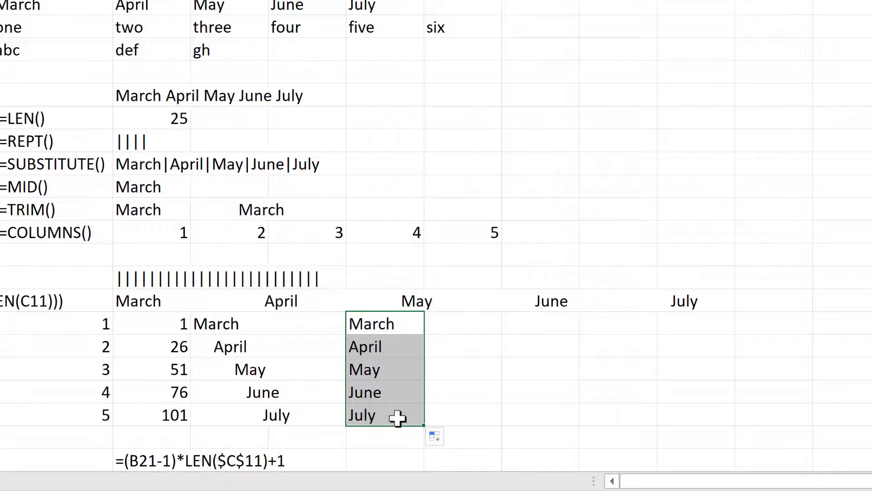
left_click(453, 327)
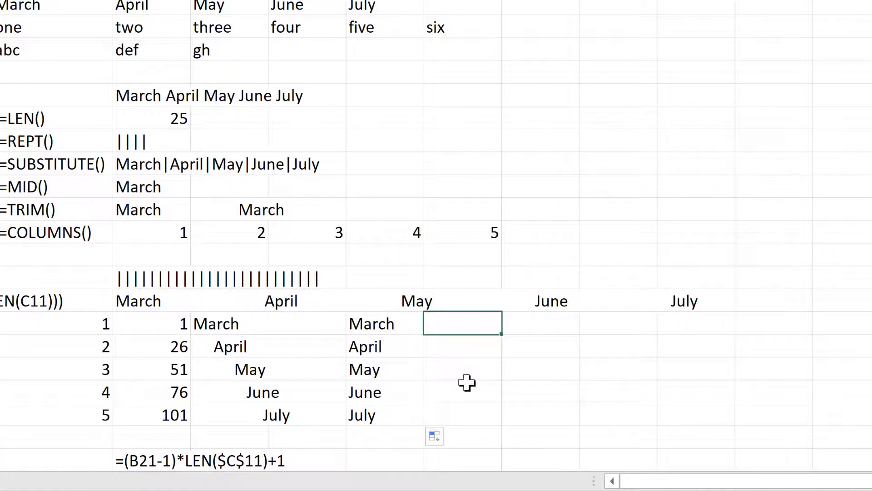
Enter =SUBSTITUTE(C11," ",REPT(" ",LEN(C11))) in G21 to pad C11's spaces.
scroll(467, 383, "down", 1)
type("=")
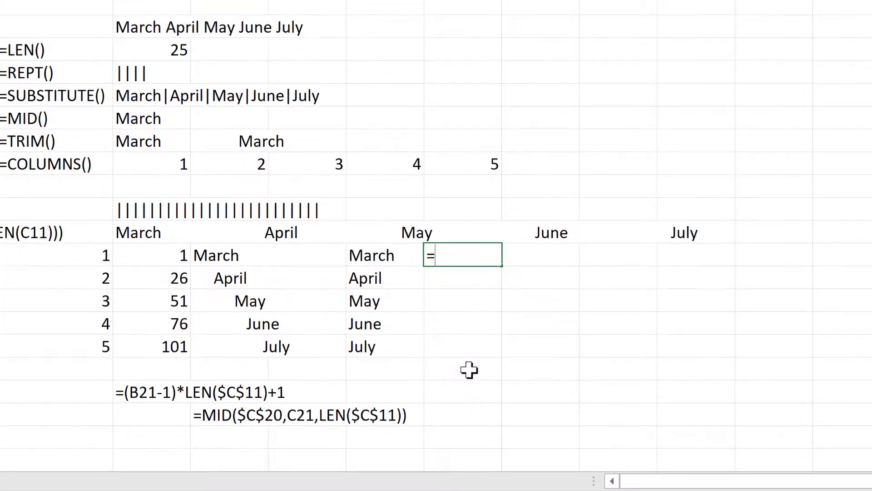
type("su")
key("Tab")
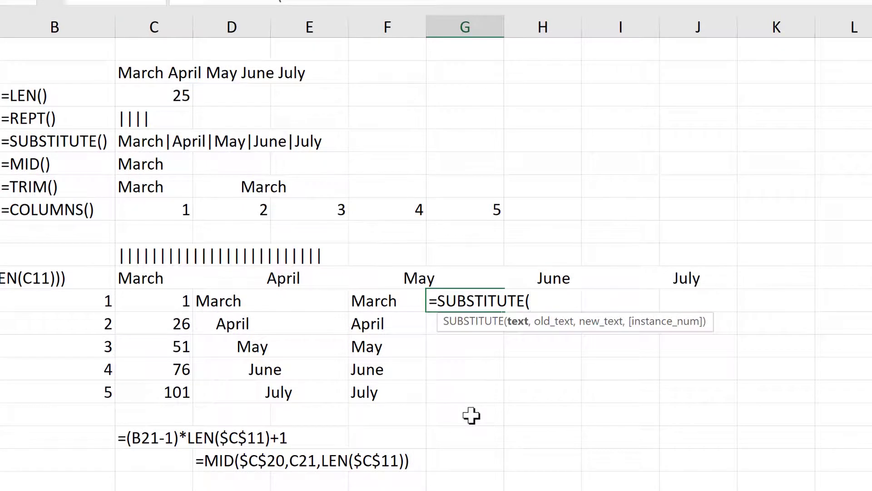
left_click(154, 75)
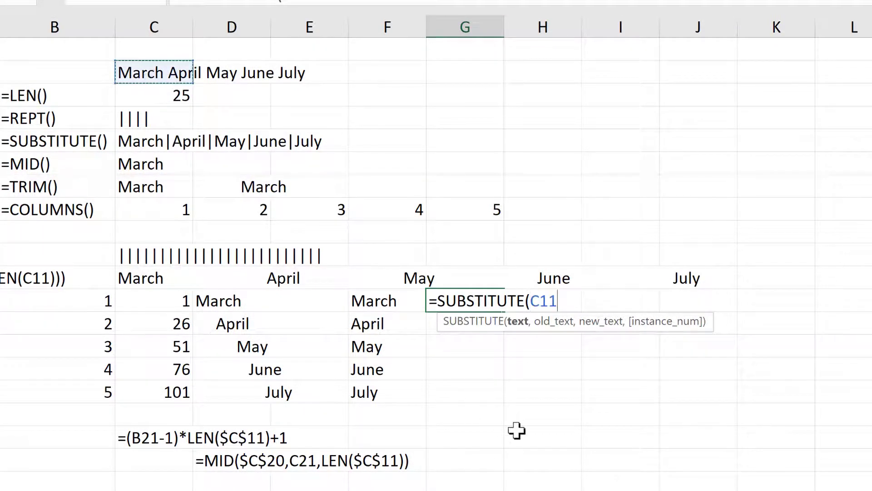
type(",")
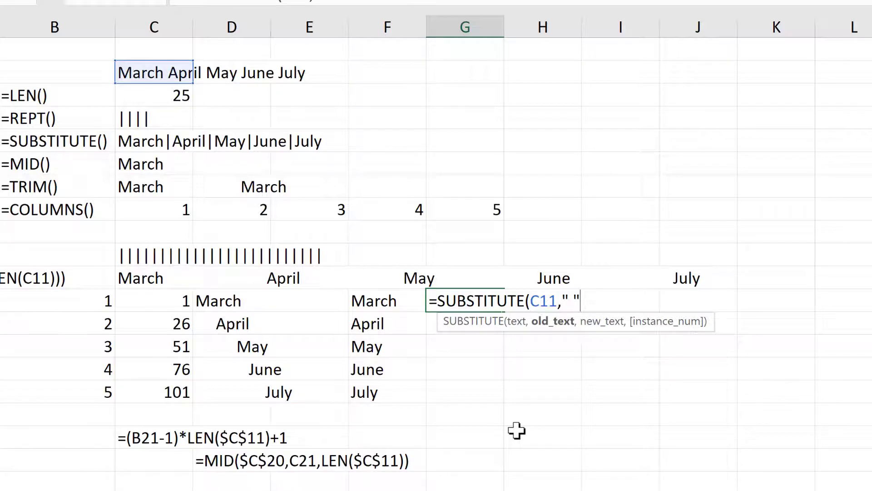
type("\" \",")
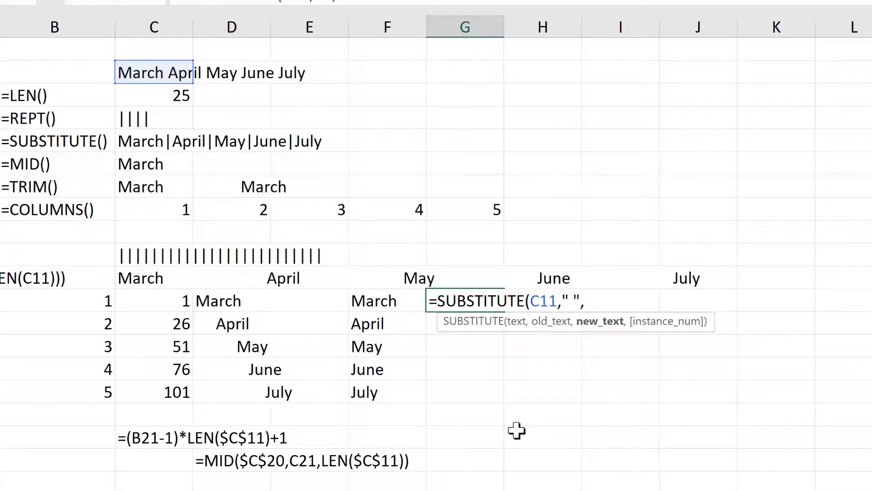
type("rept")
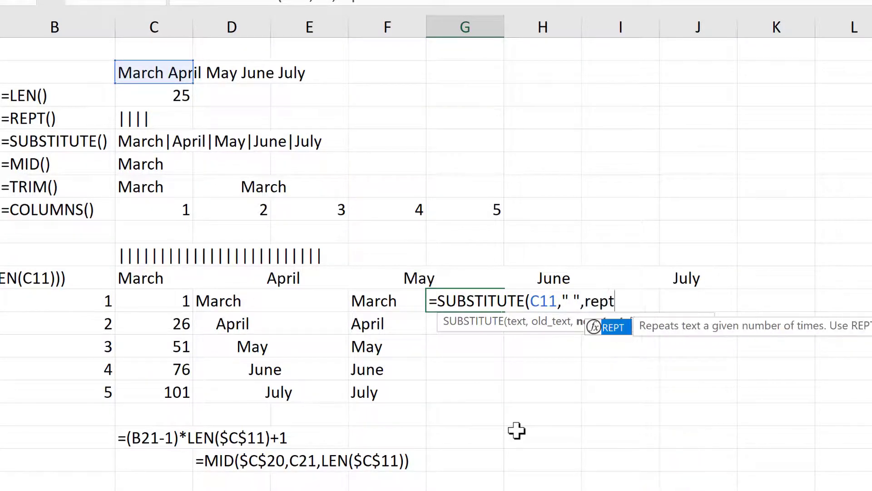
key("Tab")
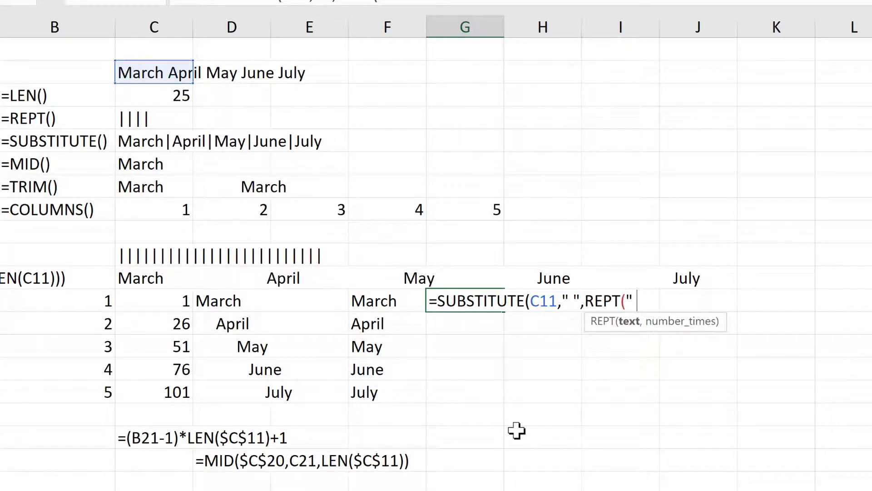
type("\" \",")
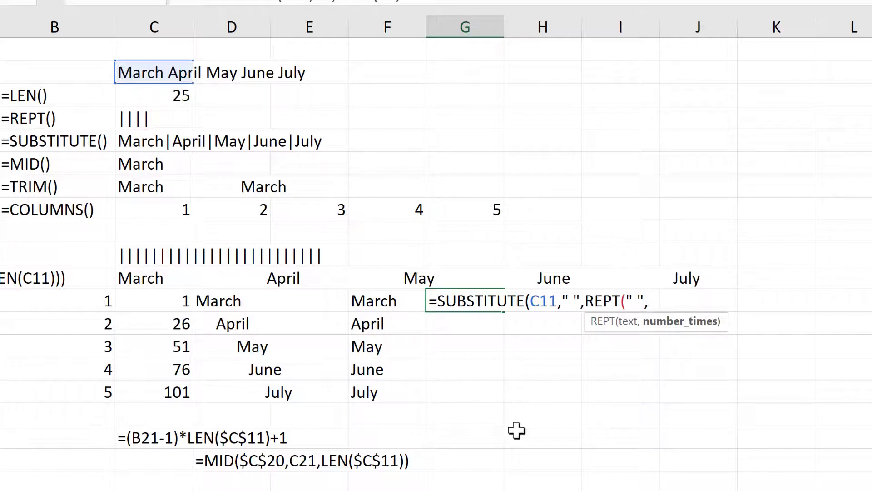
type("len(")
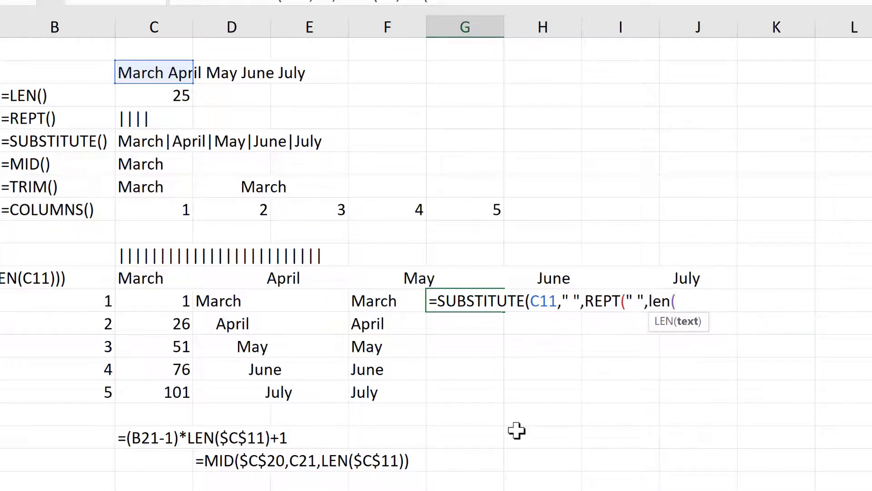
left_click(172, 78)
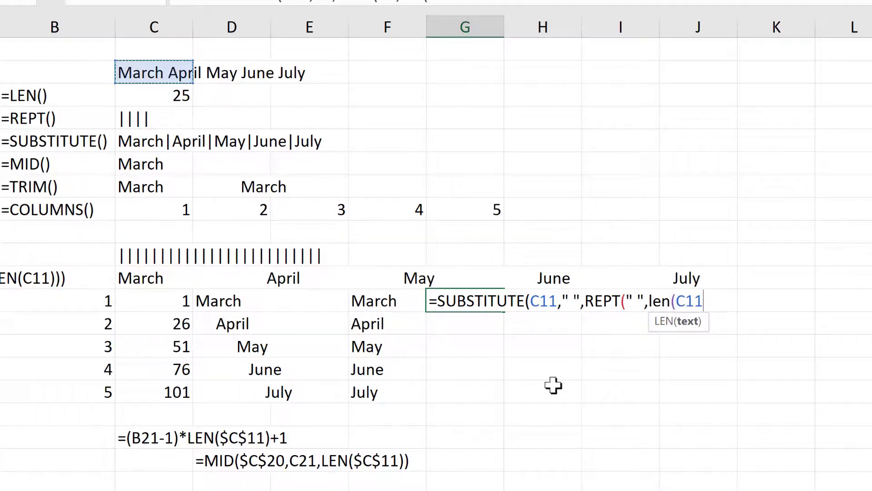
type("))")
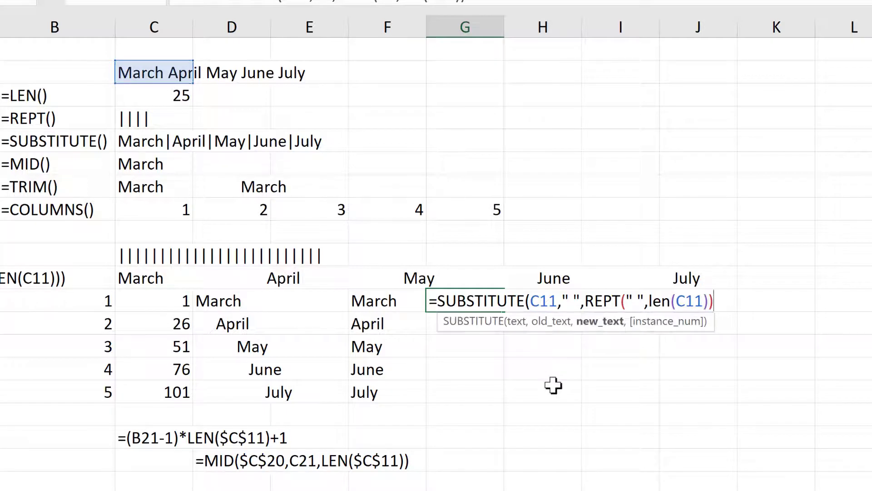
type(")")
Make both C11 references absolute as $C$11 and confirm the G21 formula.
key("Left")
key("Left")
key("Left")
key("Left")
key("Left")
key("Left")
key("Left")
key("Left")
key("Left")
key("Left")
key("Left")
key("Left")
key("Left")
key("Left")
key("Left")
key("Left")
key("Left")
key("Left")
key("Left")
key("Left")
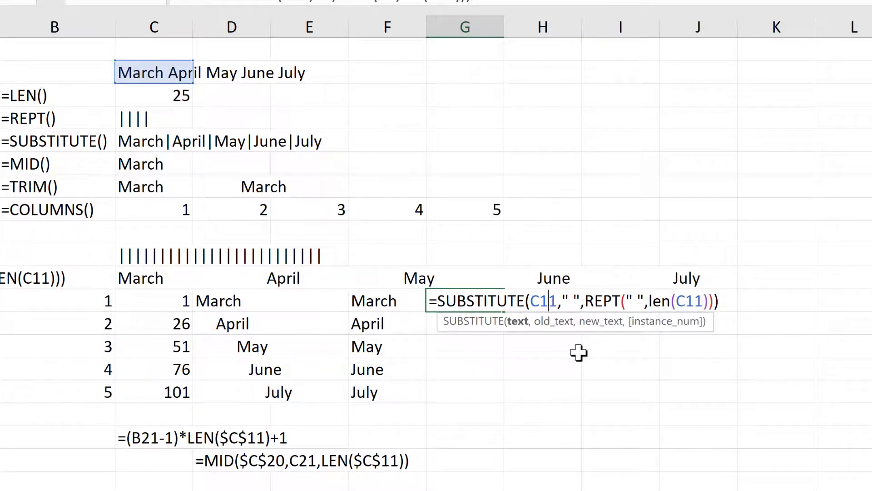
key("F4")
key("Right")
key("Right")
key("Right")
key("Right")
key("Right")
key("Right")
key("Right")
key("Right")
key("Right")
key("Right")
key("Right")
key("Right")
key("Right")
key("Right")
key("Right")
key("Right")
key("Right")
key("Right")
key("Right")
key("Right")
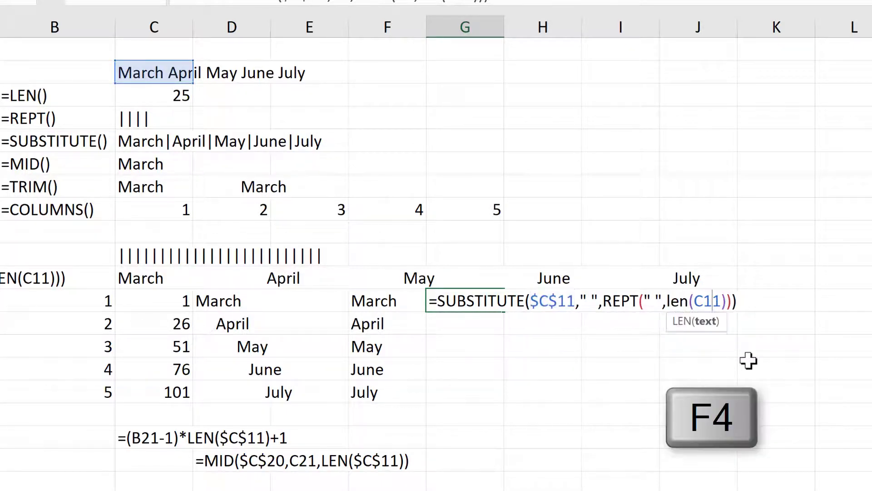
key("F4")
key("End")
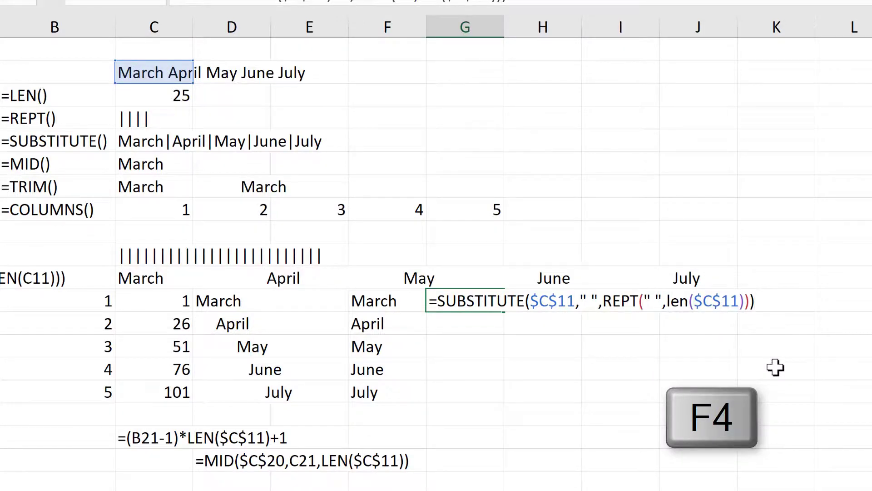
key("Return")
key("Up")
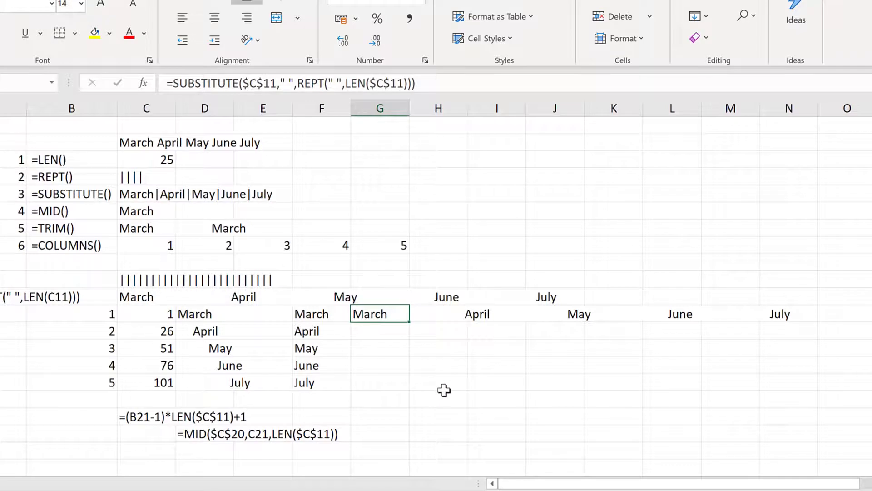
Wrap the G21 SUBSTITUTE formula in MID, starting the position argument with B21.
key("F2")
key("Home")
key("Right")
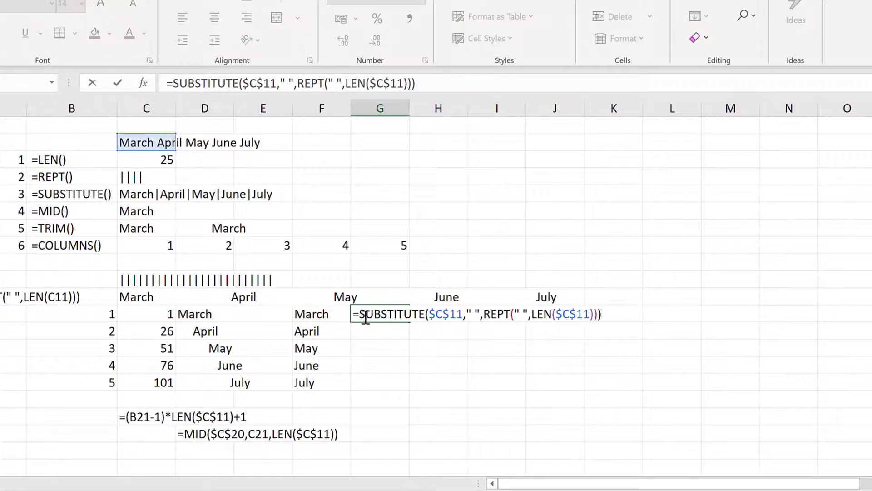
type("MID(")
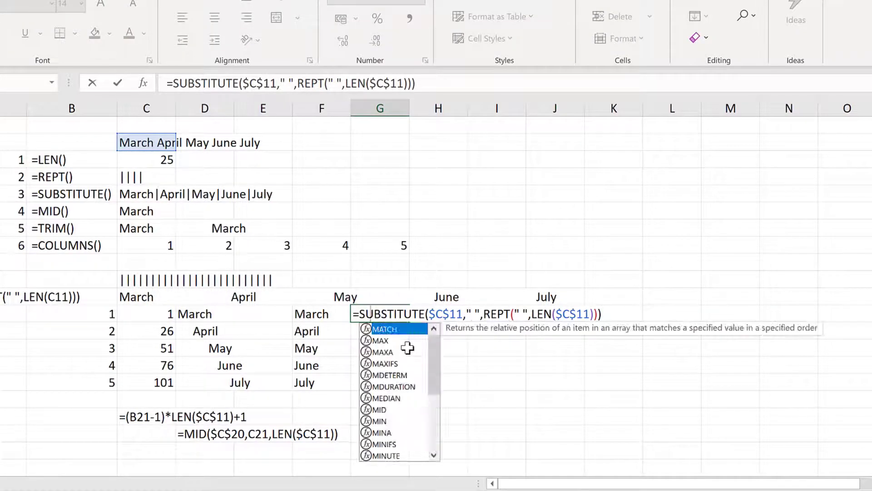
left_click(394, 334)
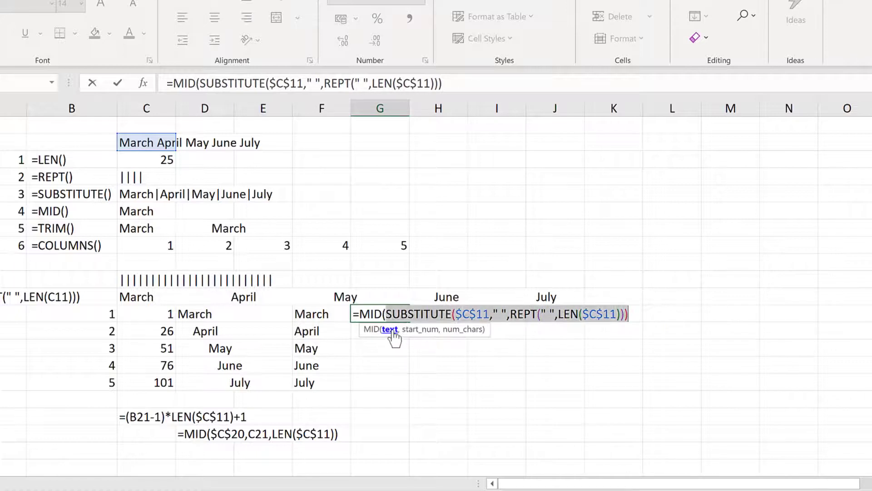
left_click(638, 314)
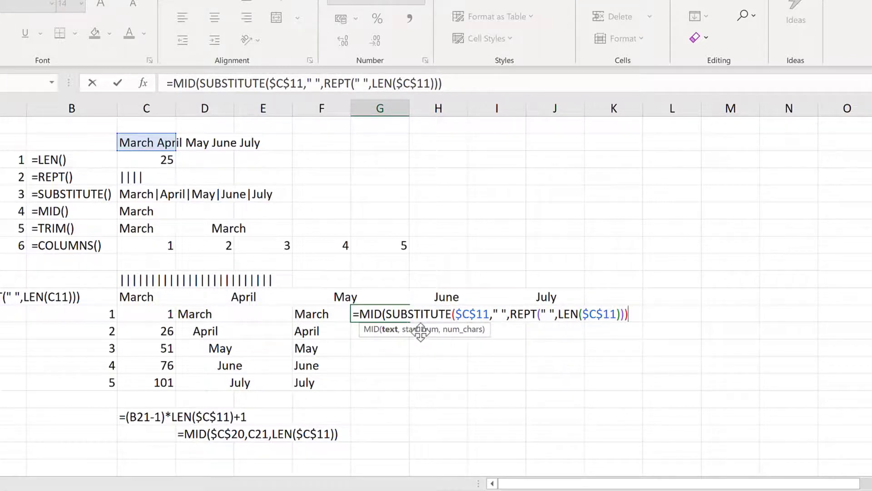
type(",")
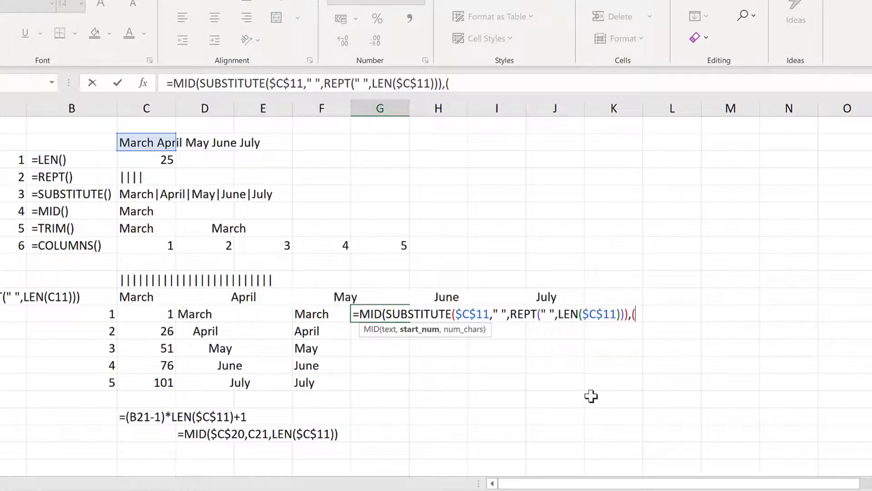
type("(")
left_click(82, 313)
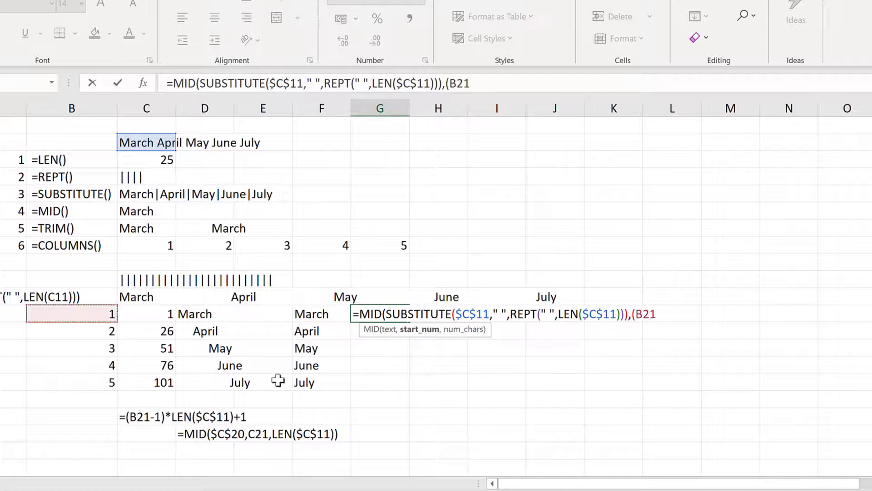
Complete MID with start (B21-1)*LEN($C$11)+1 and length LEN($C$11).
type("-")
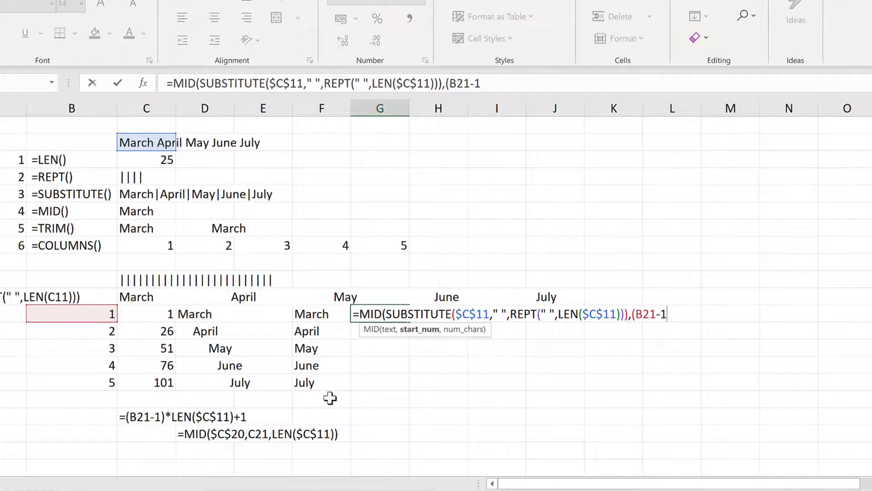
type("1)*len")
key("Tab")
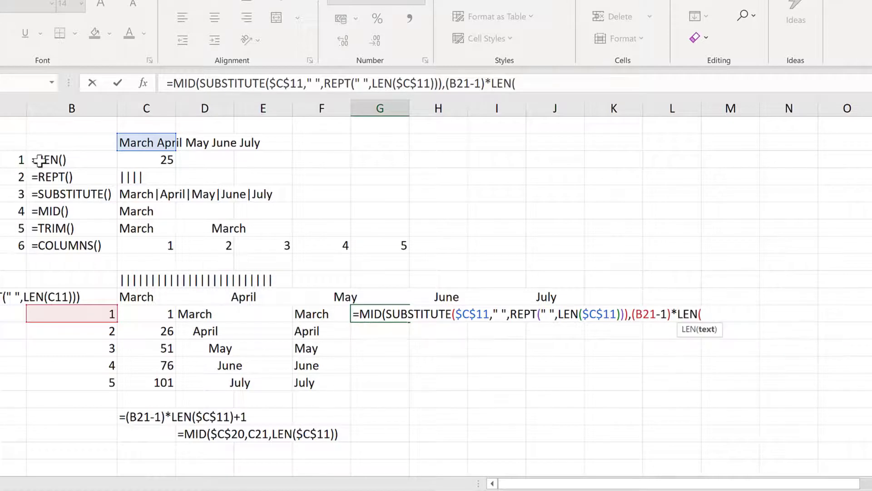
left_click(144, 140)
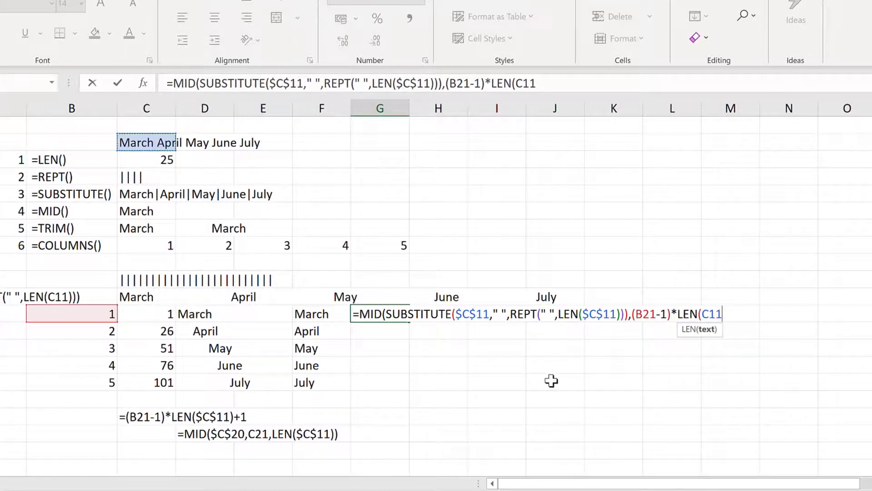
key("F4")
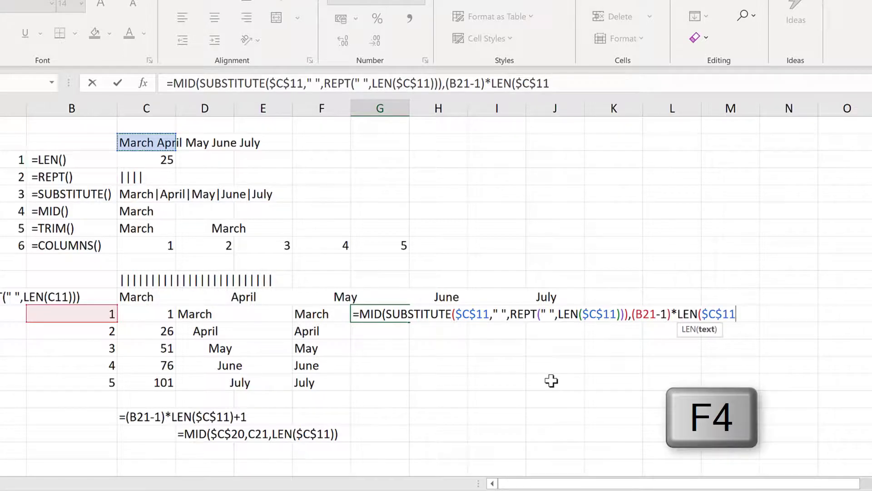
type(")+1")
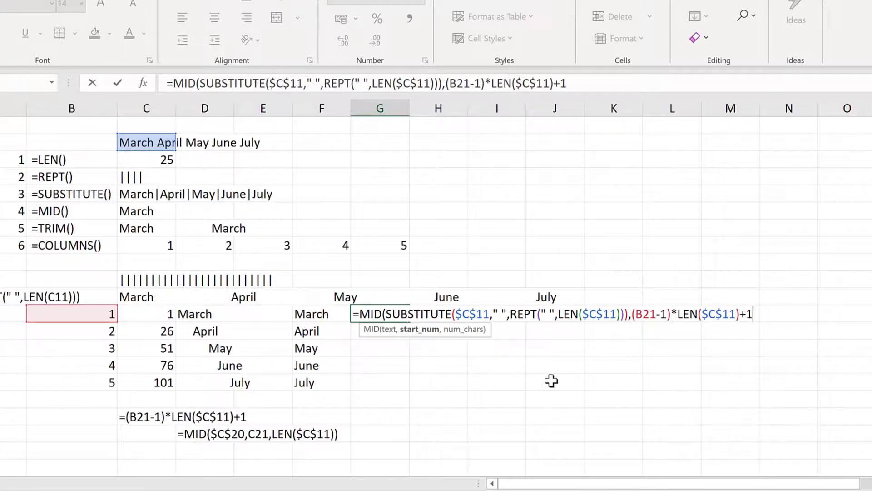
type(",")
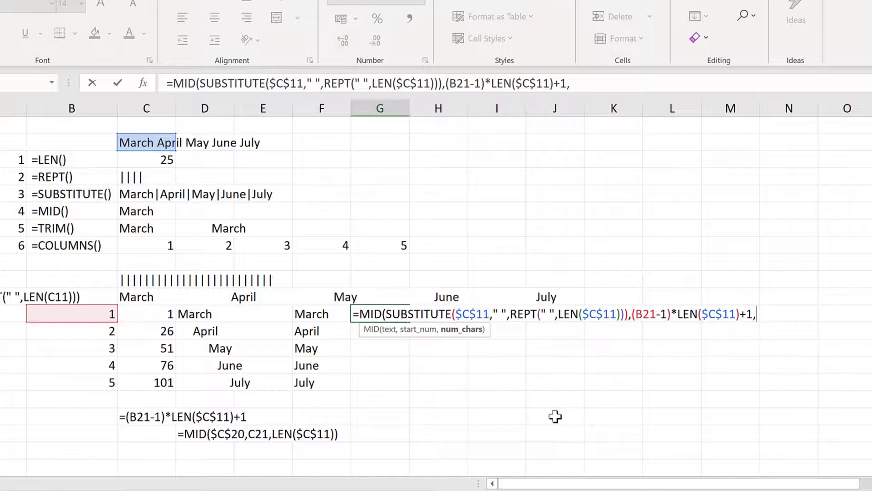
type("len")
key("Tab")
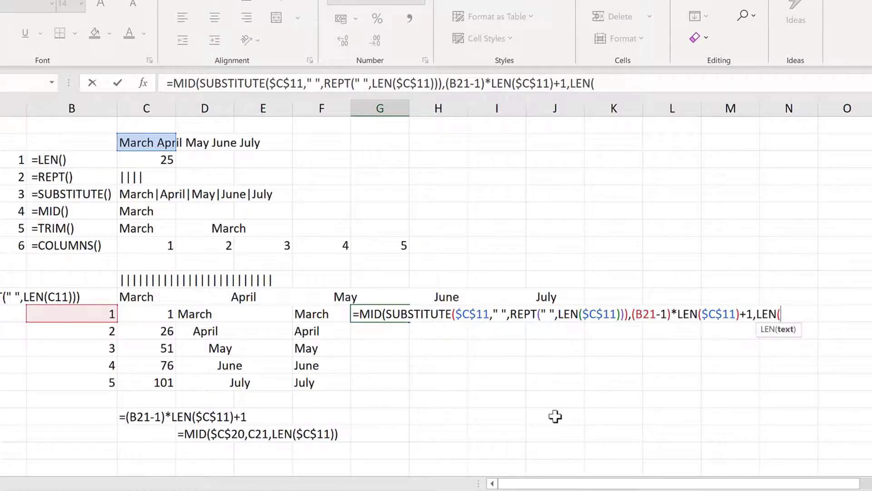
left_click(149, 143)
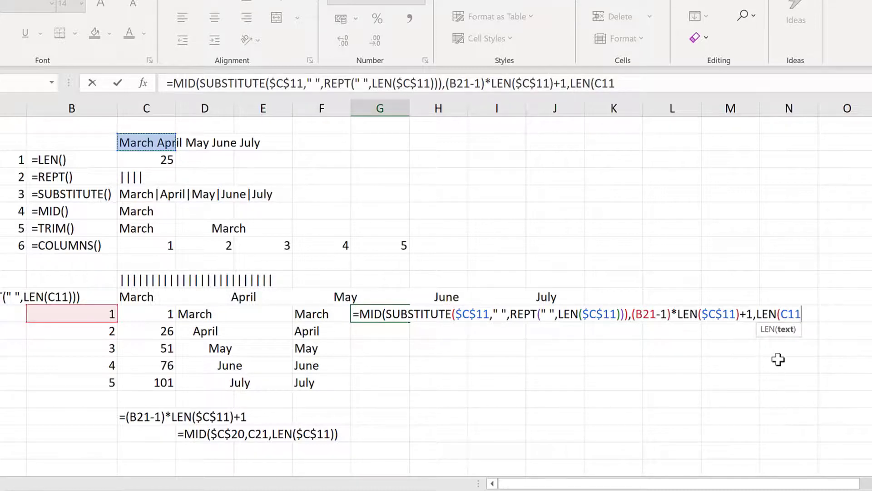
key("F4")
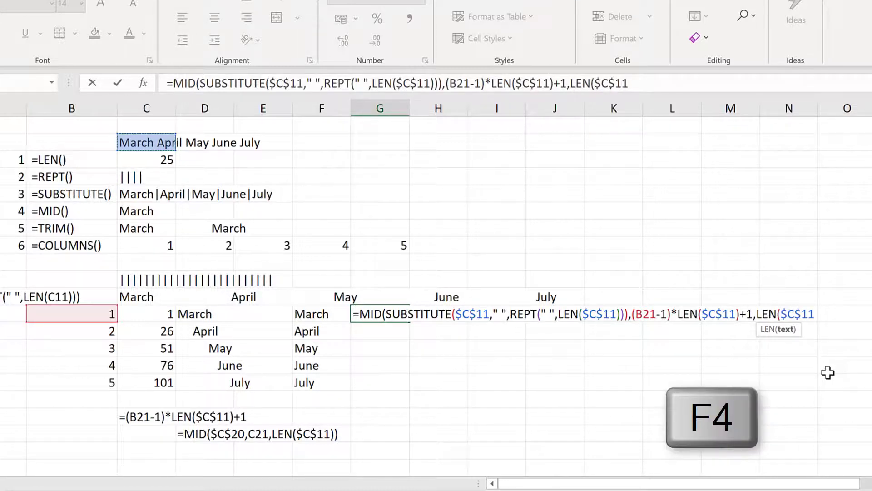
type(")")
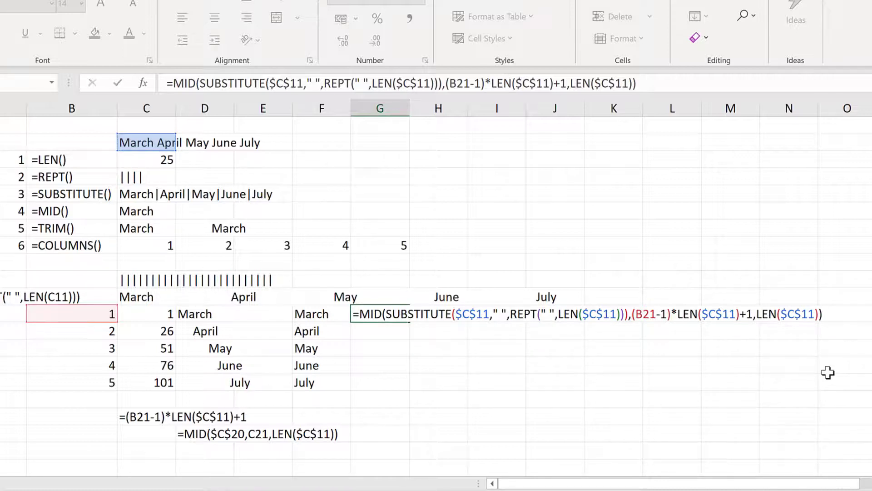
Commit the MID formula in G21 and fill it down to G25.
key("Return")
left_click(400, 313)
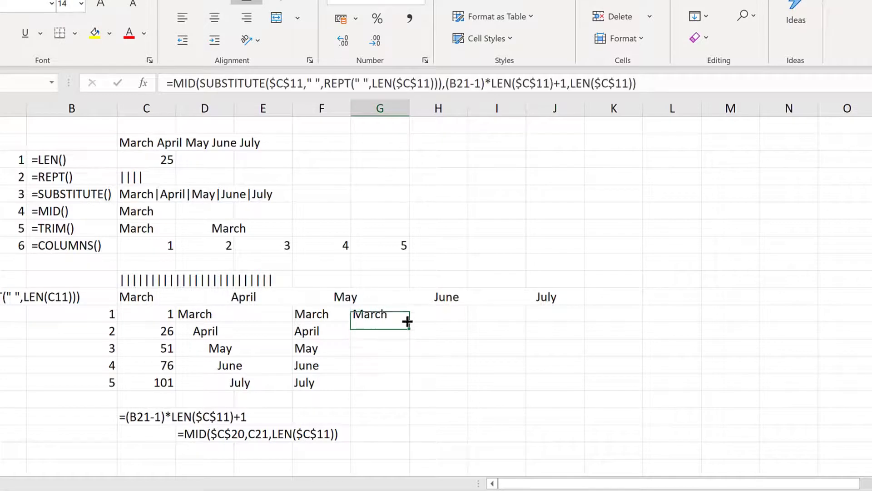
left_click_drag(409, 375, 407, 384)
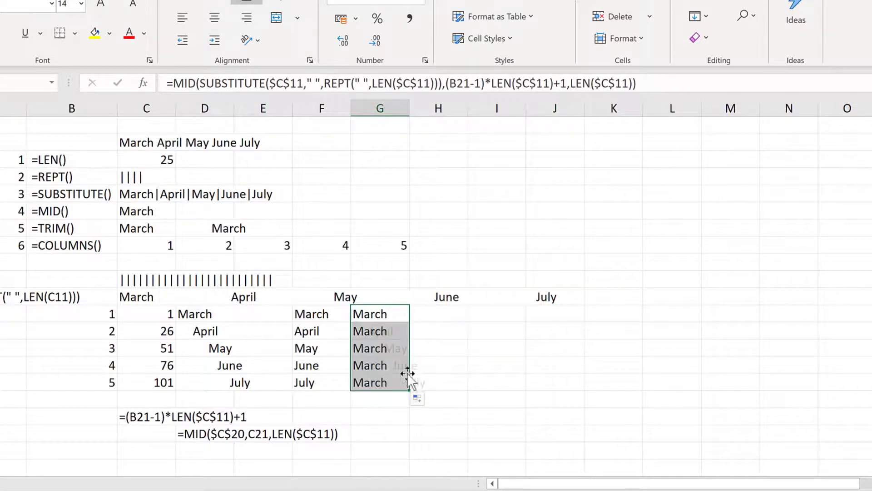
left_click_drag(200, 313, 246, 384)
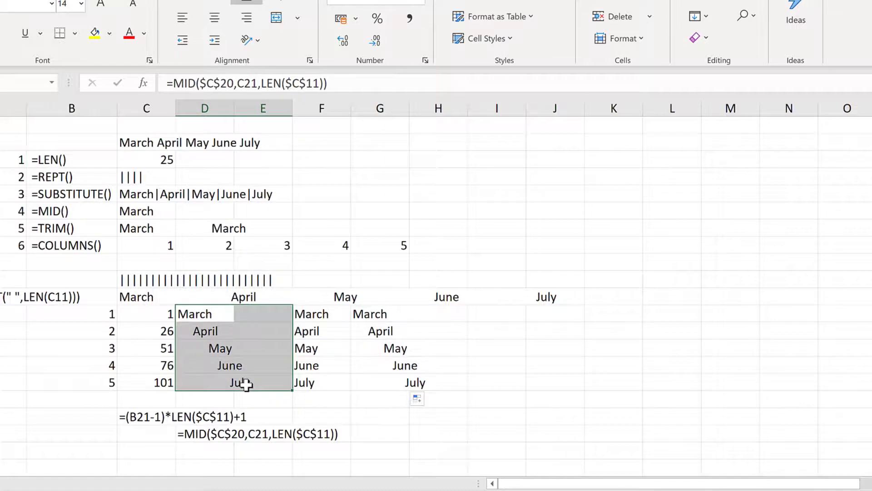
Wrap G21's formula in TRIM and fill it down to G25 again.
left_click(373, 314)
double_click(374, 319)
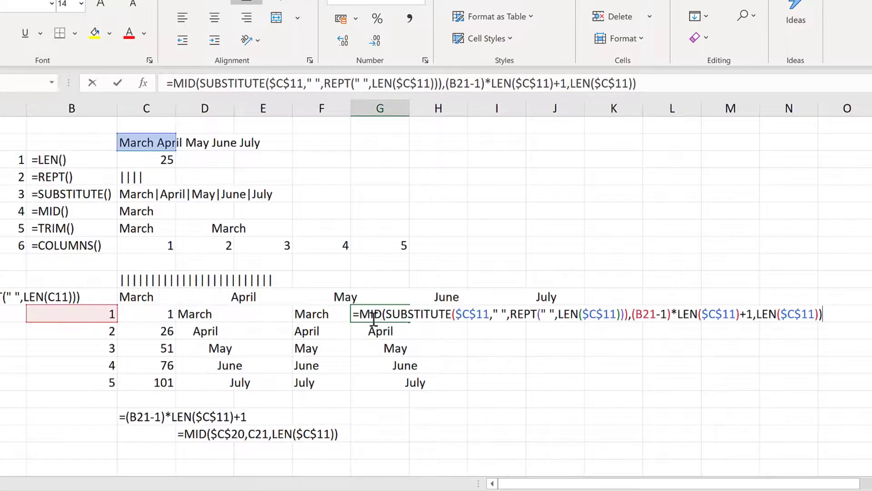
type("TRIM")
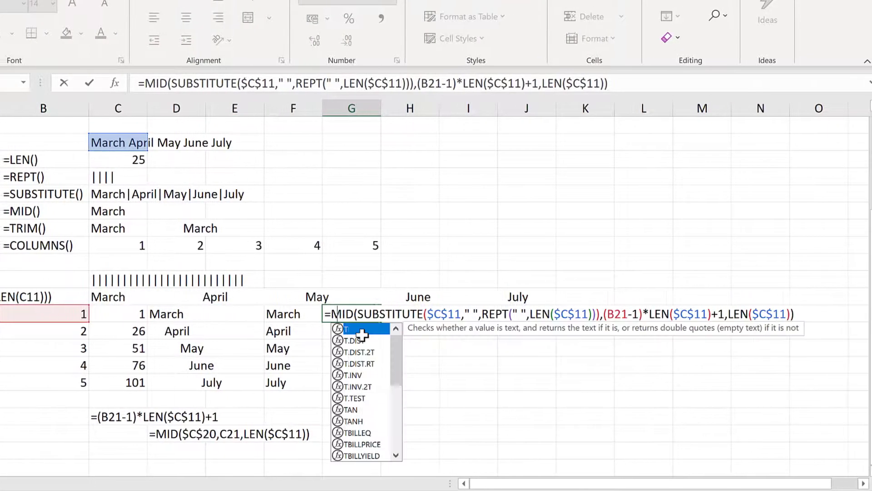
type("(")
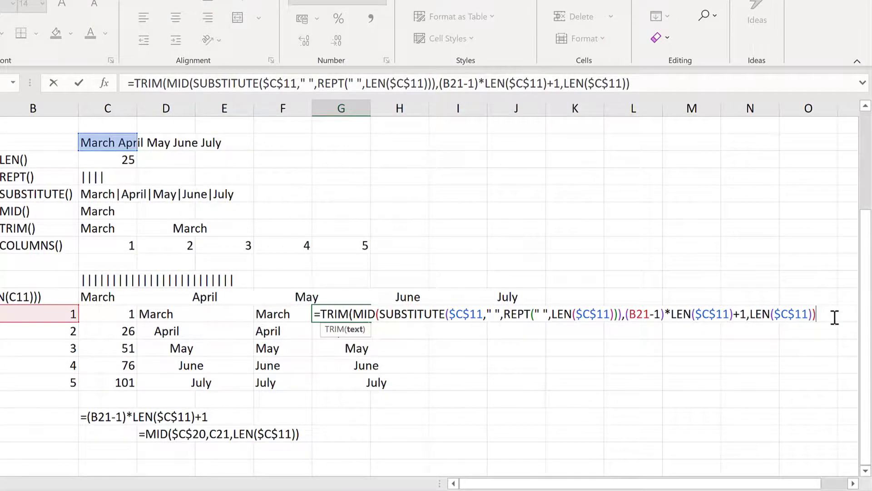
type(")")
key("Return")
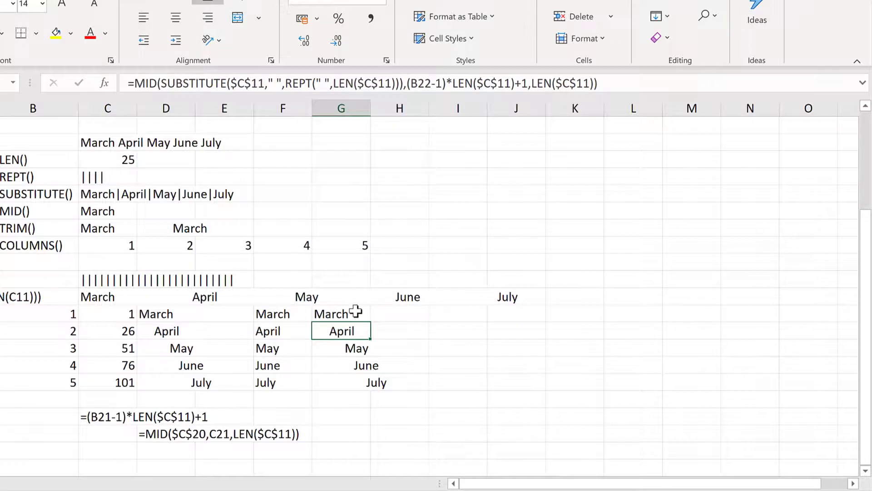
left_click(361, 314)
left_click_drag(368, 323, 355, 388)
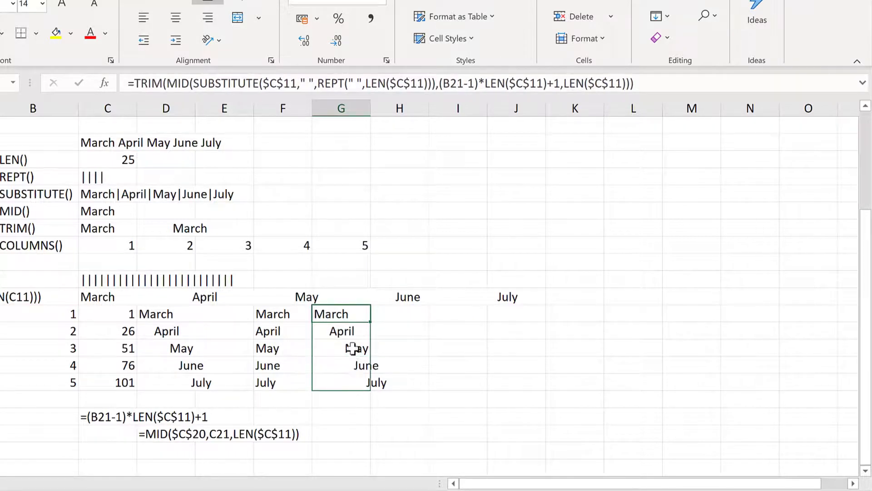
left_click(344, 313)
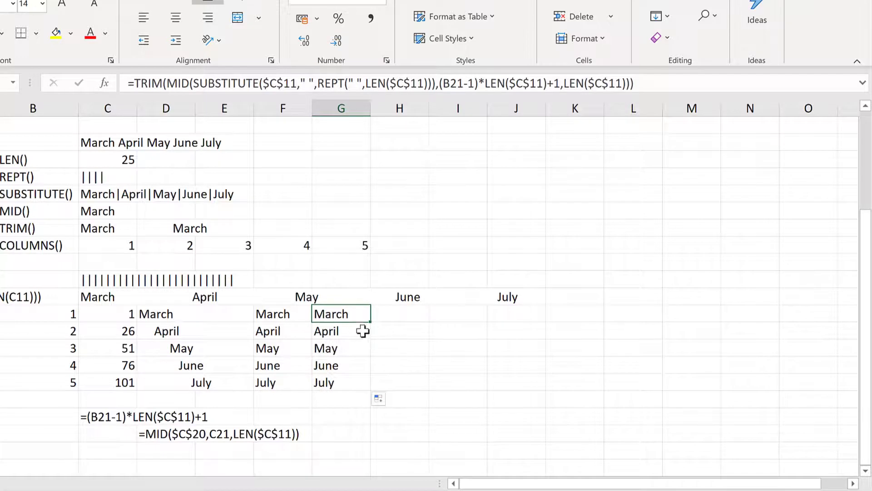
key("F2")
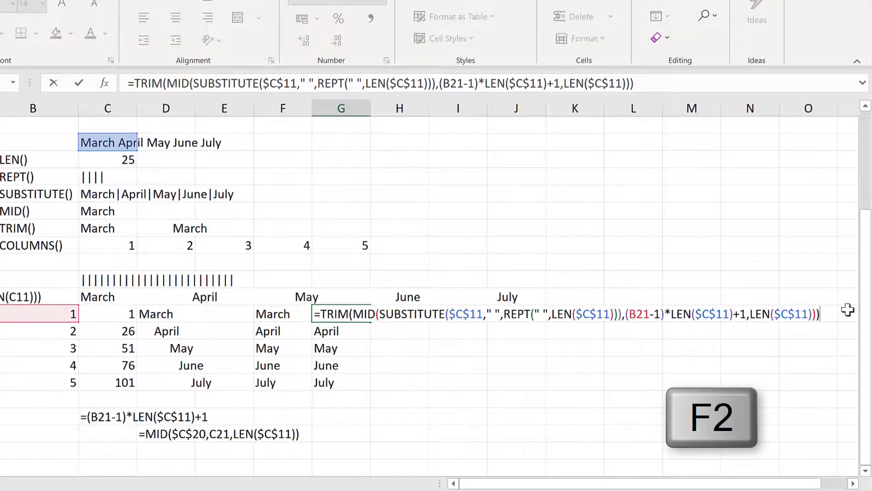
Copy G21's formula text and paste it into a cell further down the sheet.
left_click_drag(820, 313, 314, 313)
key("ctrl+c")
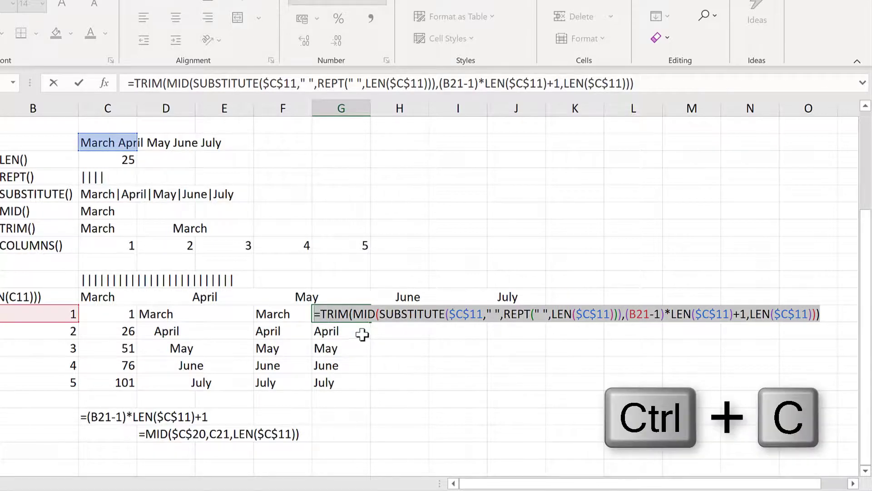
key("Escape")
scroll(182, 387, "down", 1)
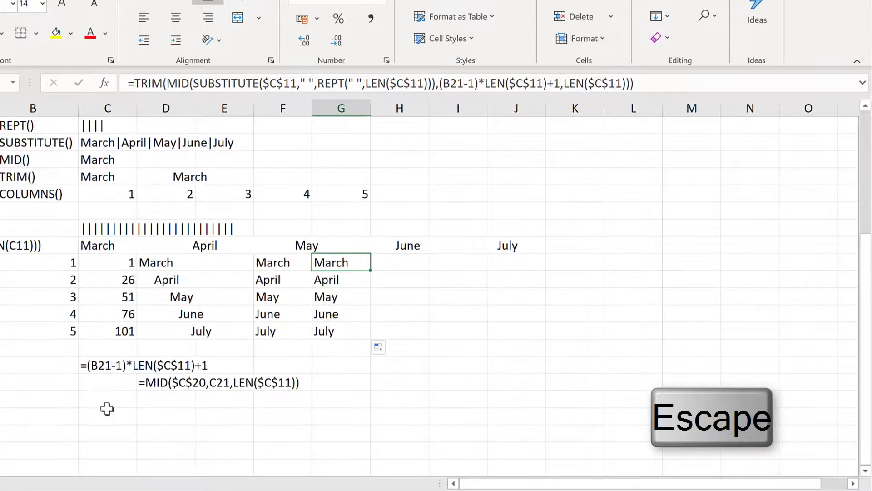
left_click(104, 414)
key("ctrl+v")
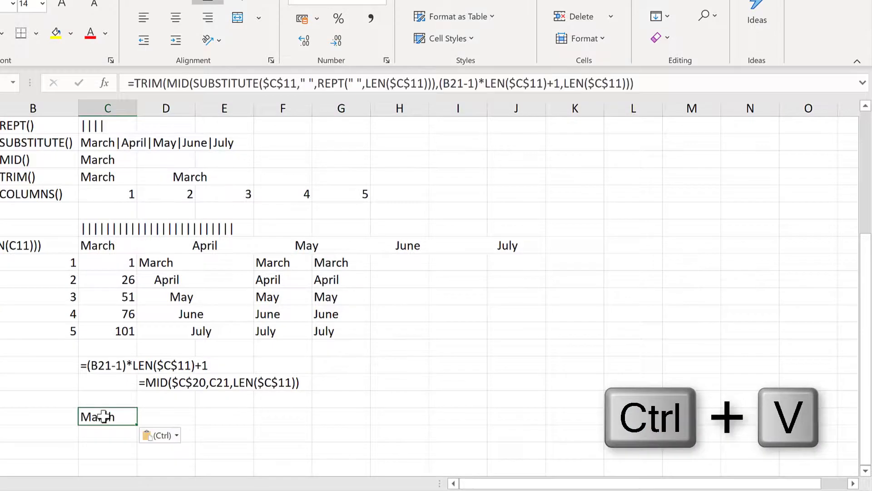
Replace B21 with COLUMNS($C$29:C29) and confirm the combined formula, returning March.
key("F2")
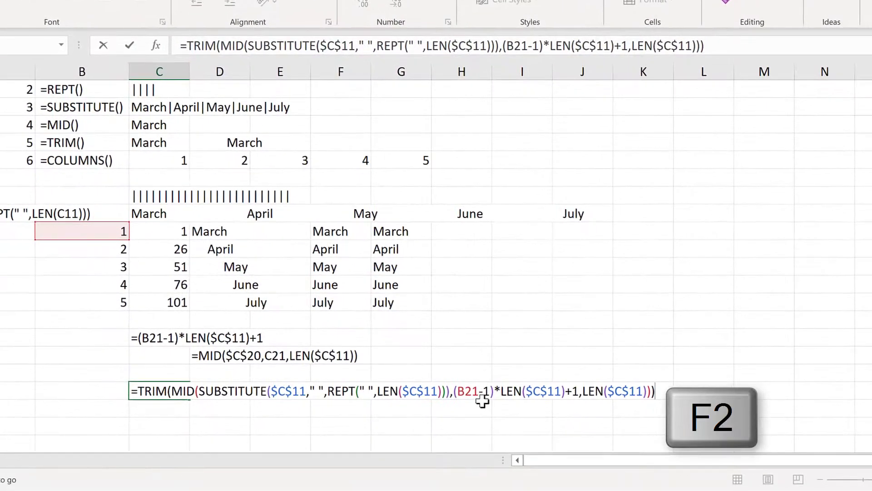
left_click(468, 392)
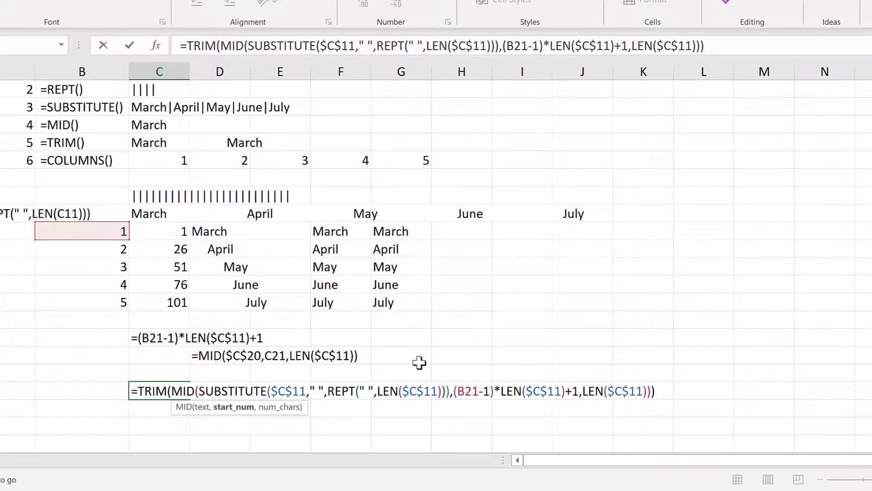
key("BackSpace")
key("BackSpace")
key("BackSpace")
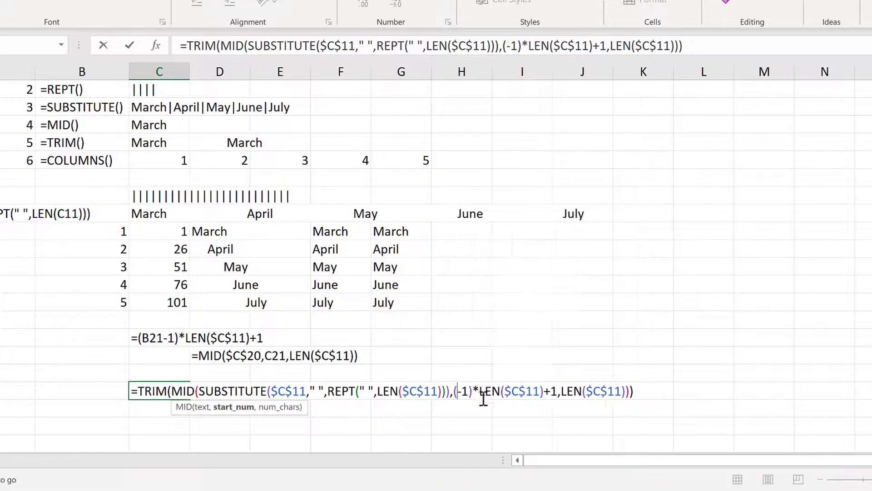
type("columns")
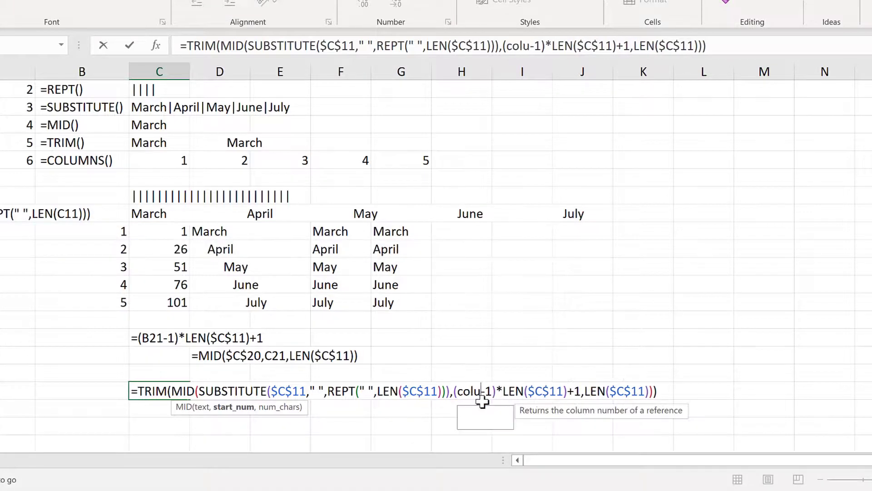
key("Tab")
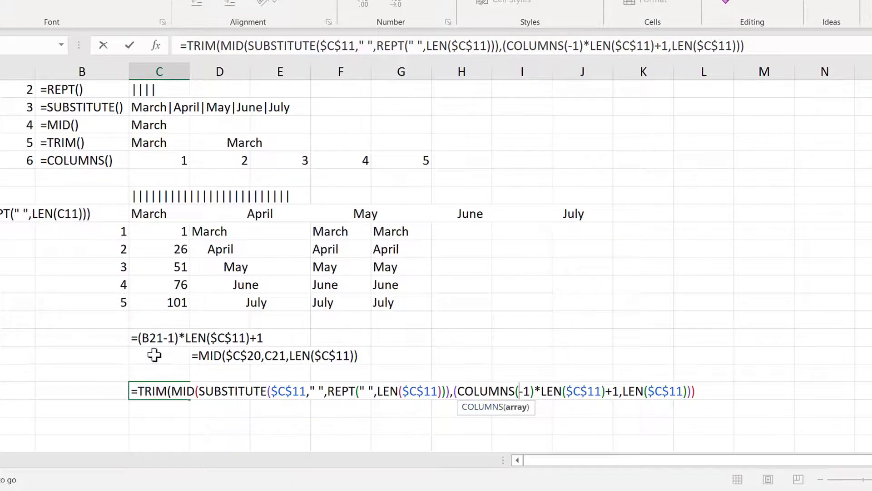
left_click(167, 373)
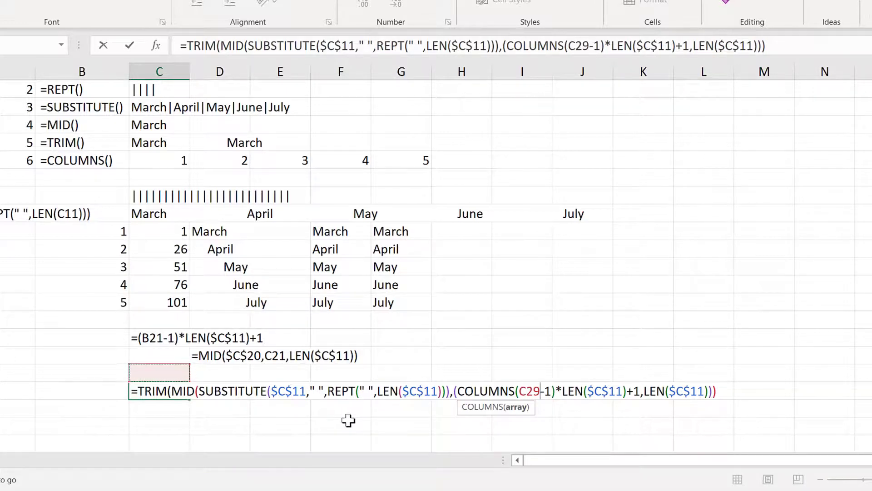
type(":C29")
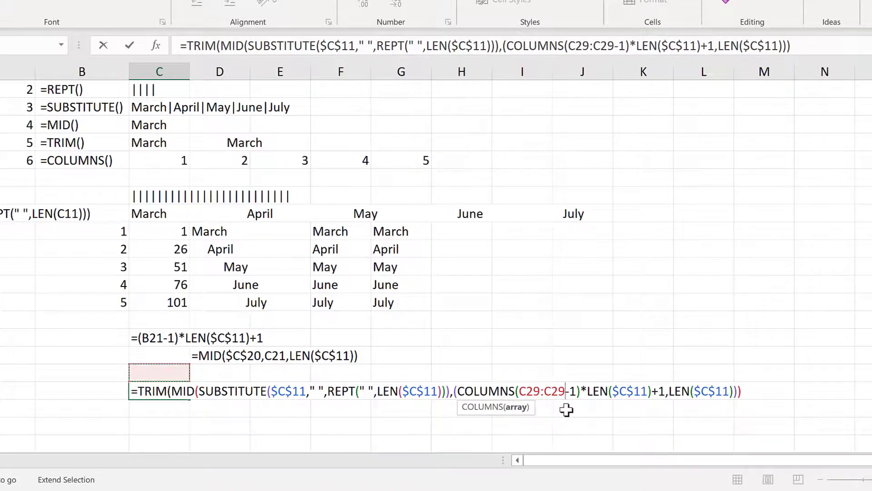
type(")")
key("Left")
key("Left")
key("Left")
key("Left")
key("Left")
key("Left")
key("Left")
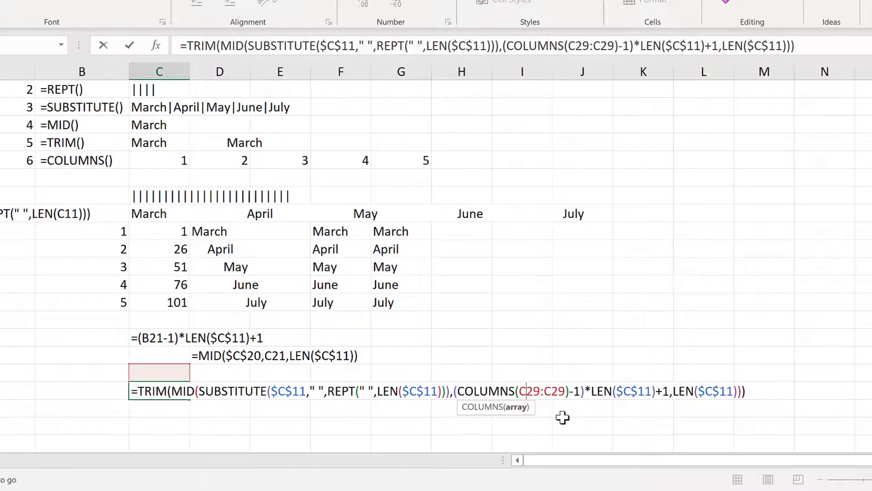
key("F4")
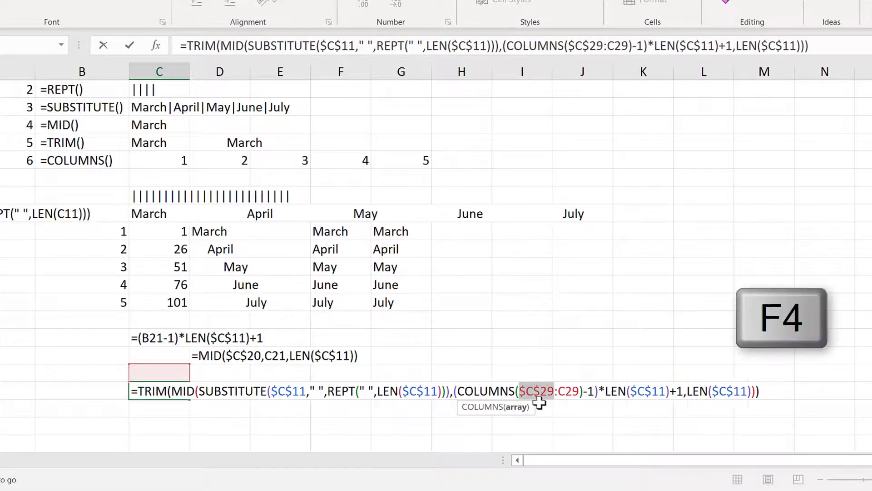
left_click(777, 389)
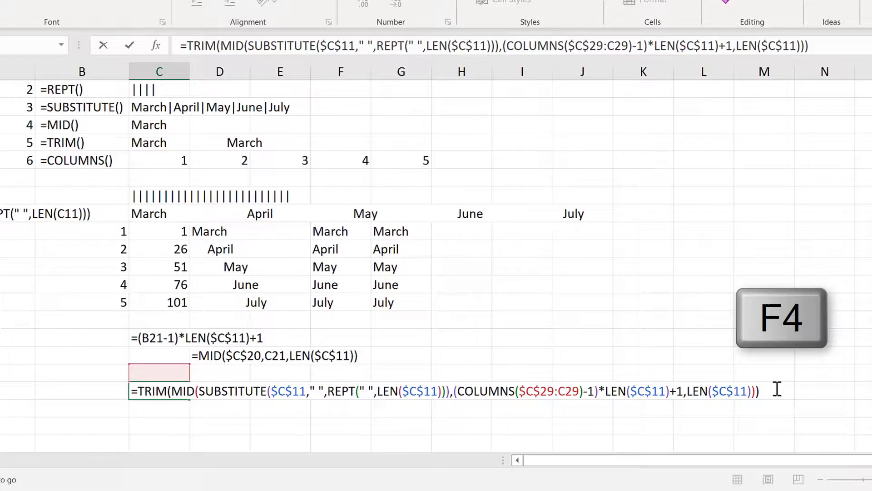
key("ctrl+Return")
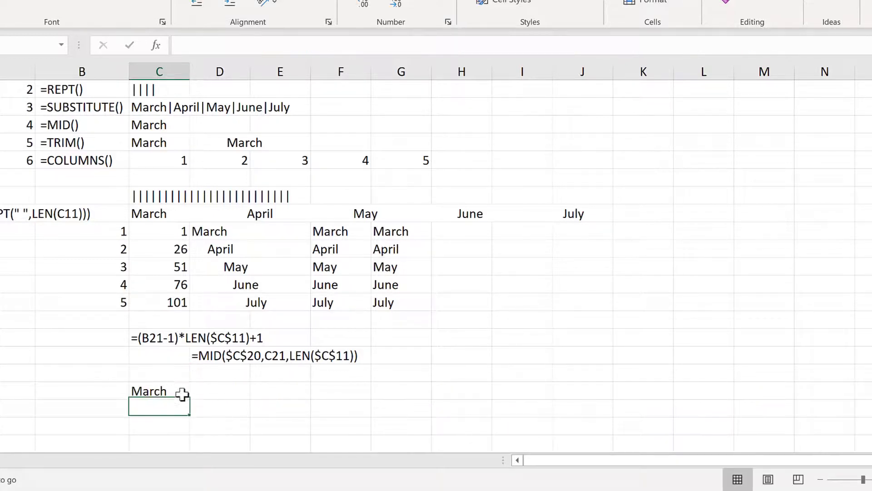
Fill the combined formula across to column H and inspect the July cell's formula.
left_click_drag(192, 400, 472, 400)
left_click(411, 390)
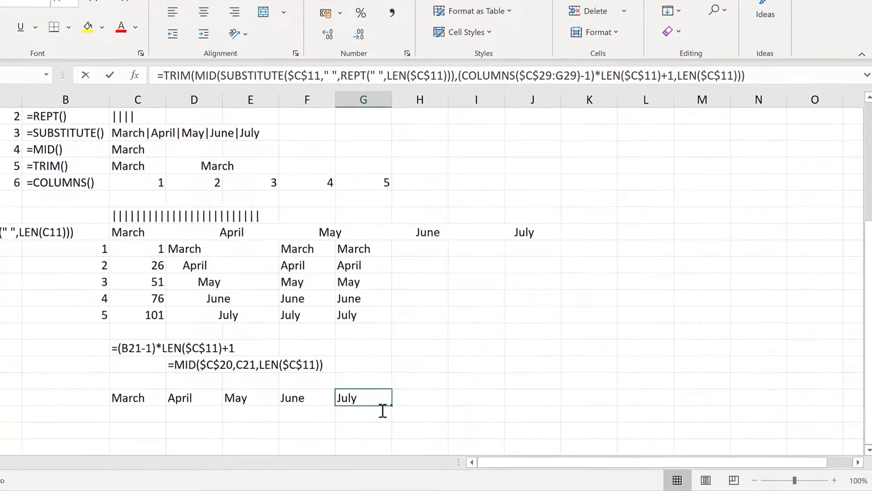
key("F2")
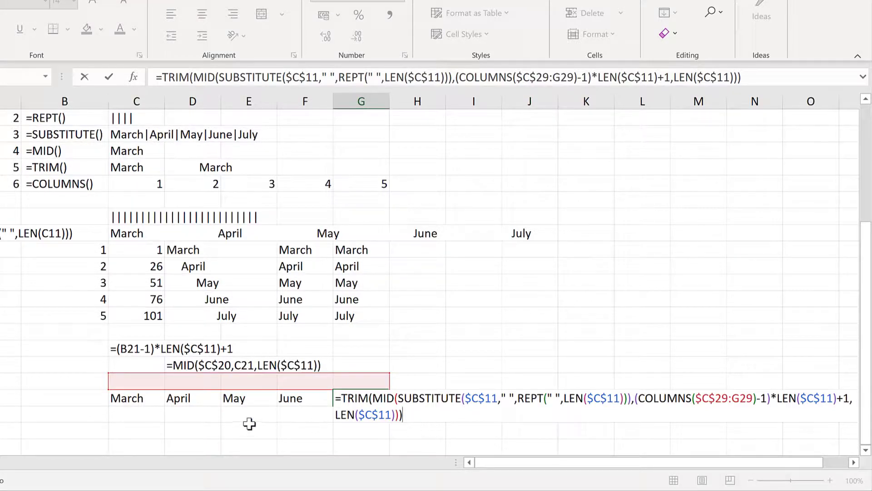
key("Return")
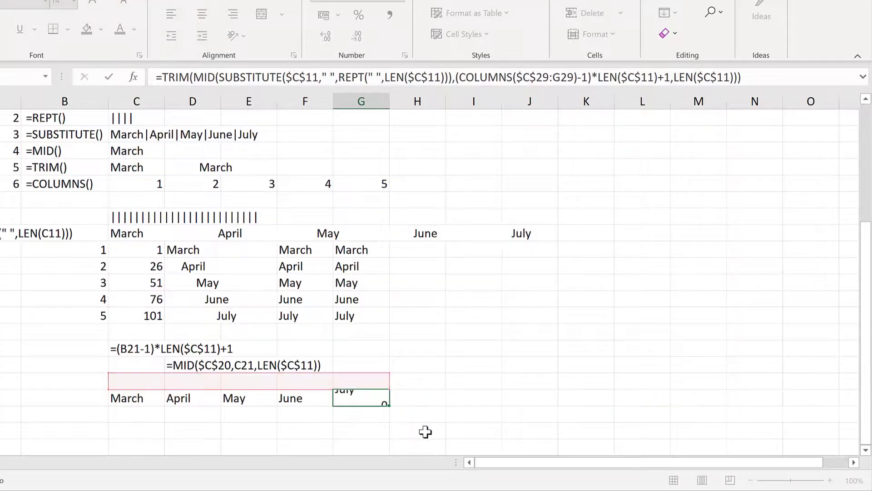
Evaluate the MID part of the blank cell after July with F9, then cancel.
key("Right")
key("Up")
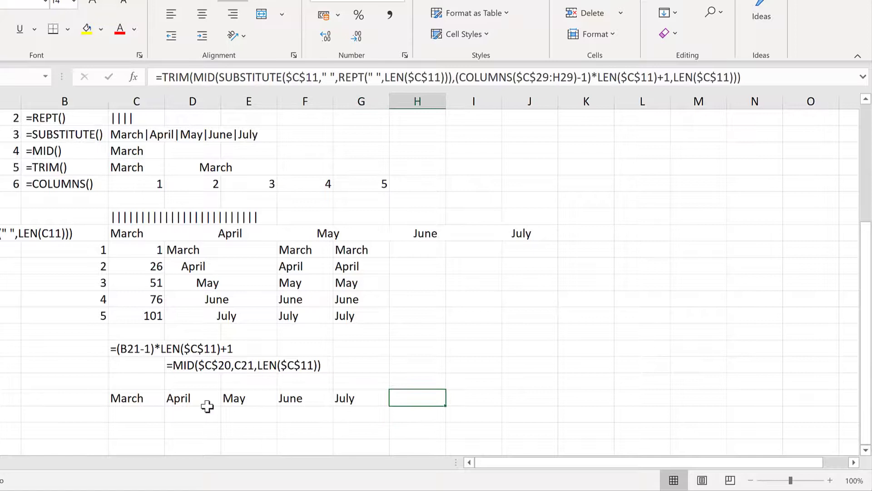
double_click(432, 403)
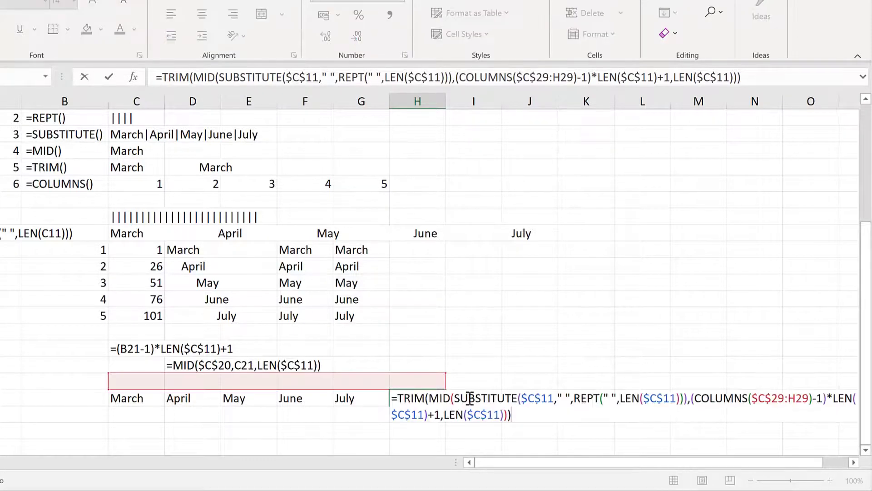
left_click_drag(429, 398, 507, 415)
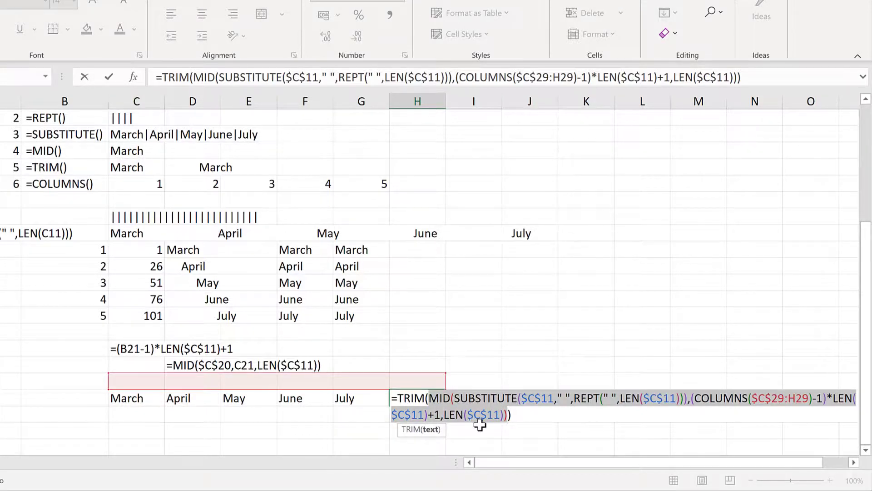
key("F9")
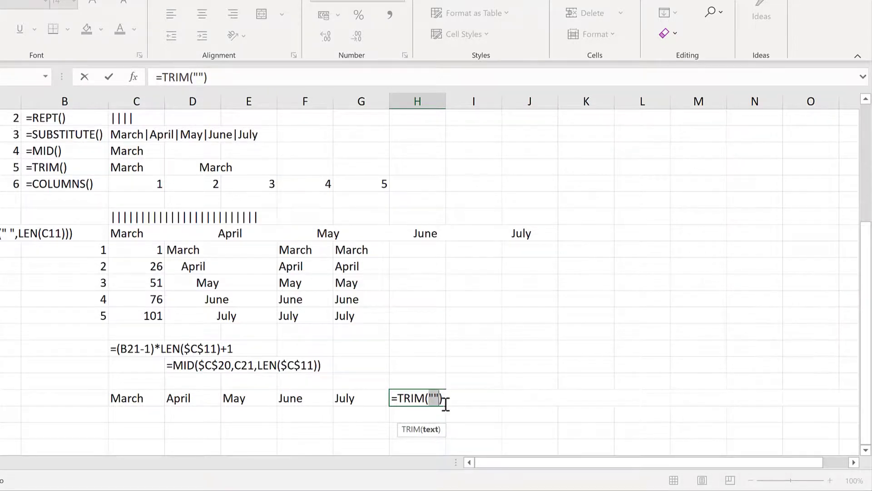
key("Escape")
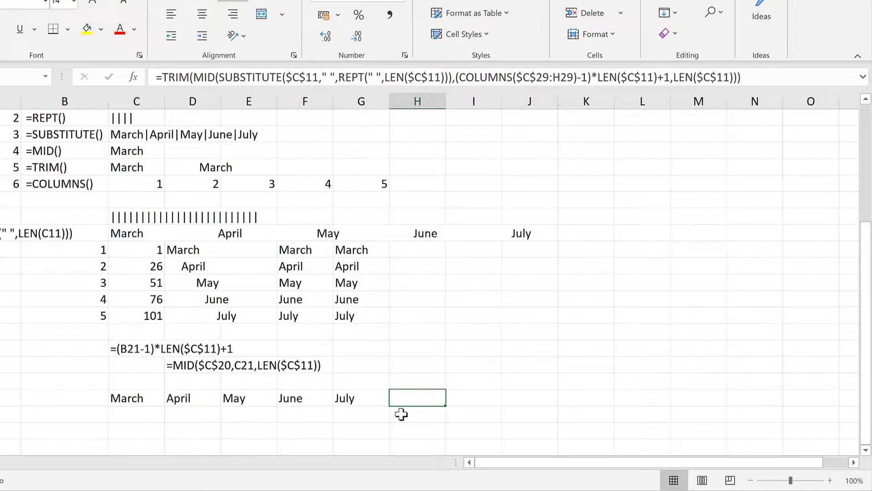
left_click(137, 398)
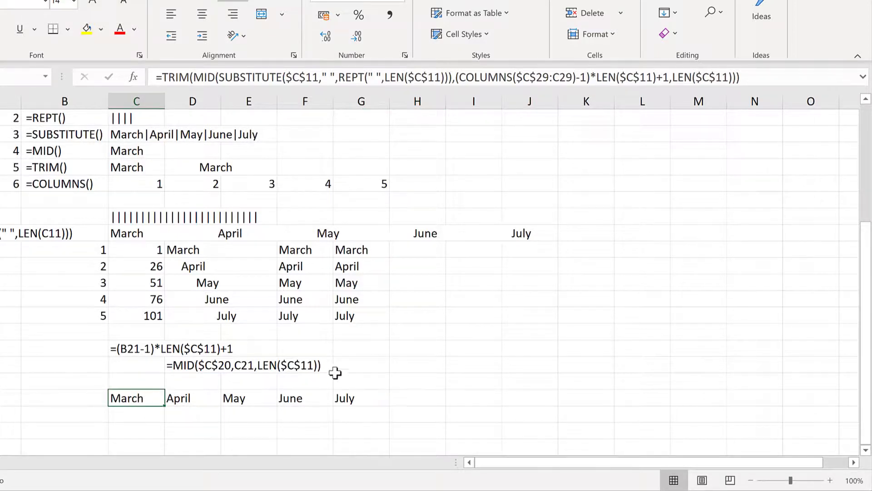
left_click(357, 252)
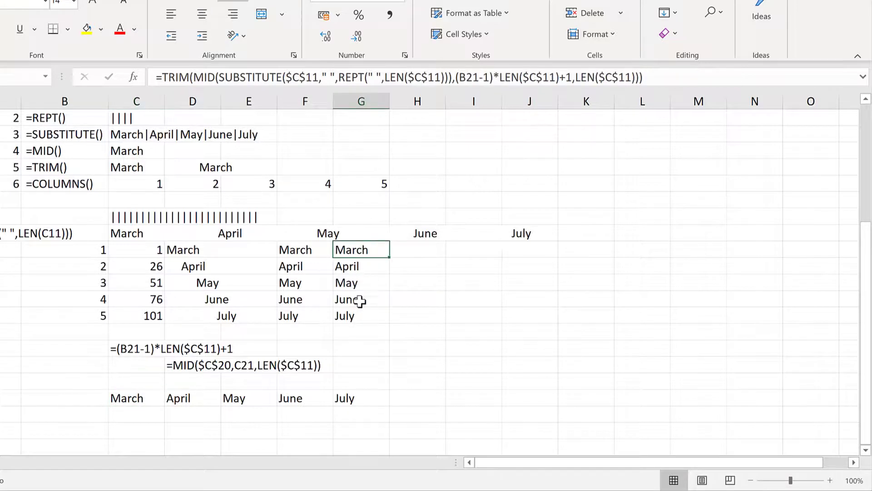
Replace B21 in the G21 formula with ROWS($F$21:F21) and confirm.
key("F2")
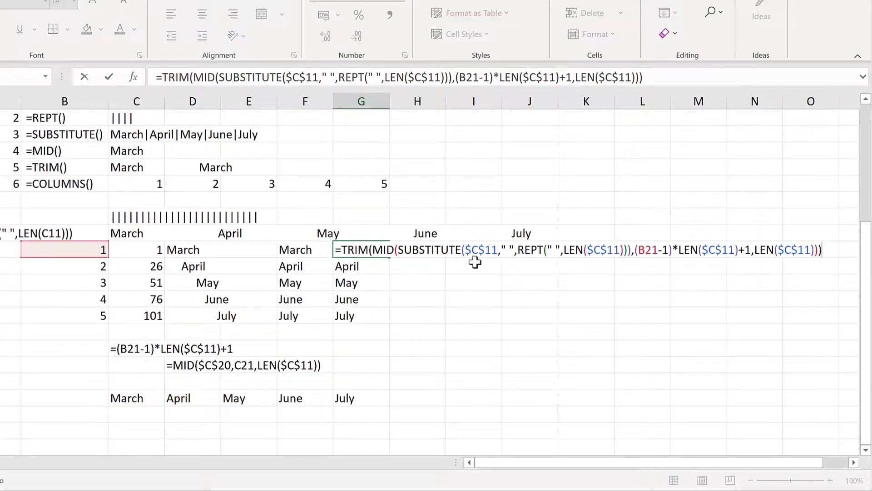
left_click_drag(659, 245, 638, 248)
key("BackSpace")
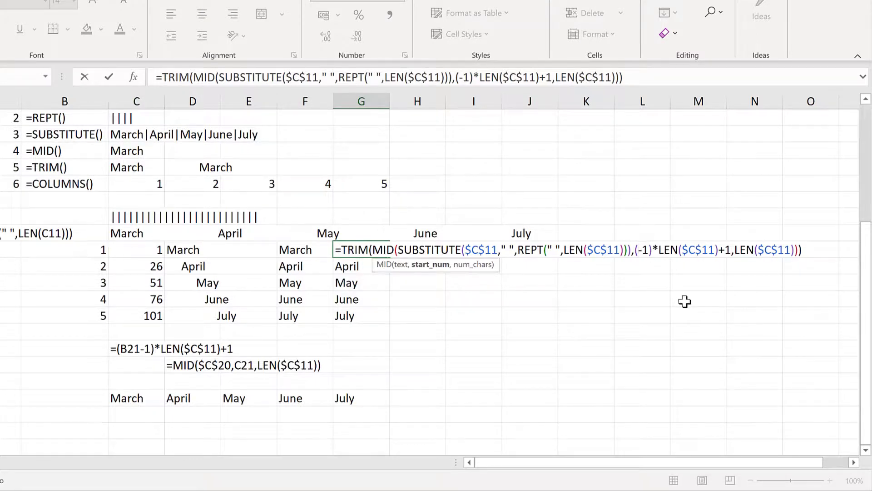
type("ROWS")
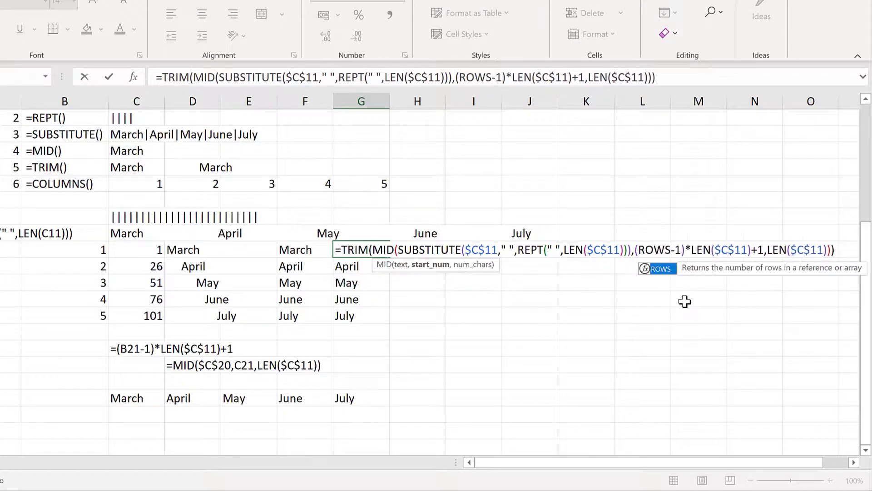
type("(")
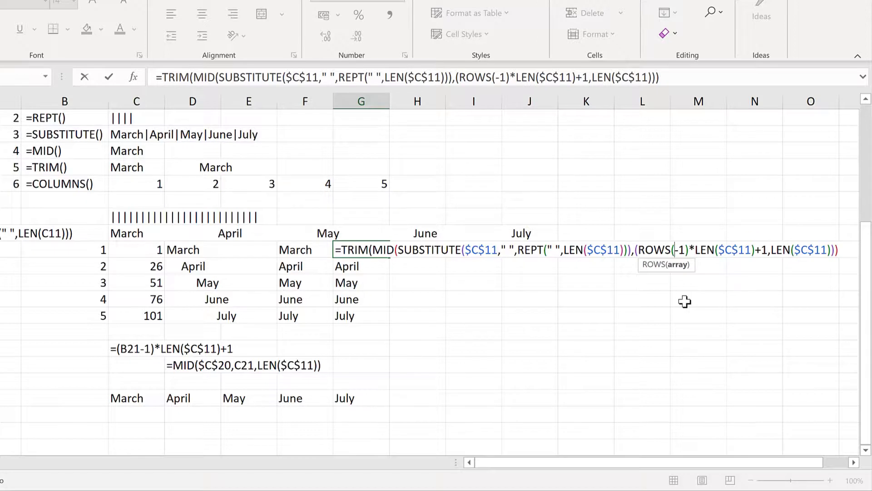
left_click(311, 253)
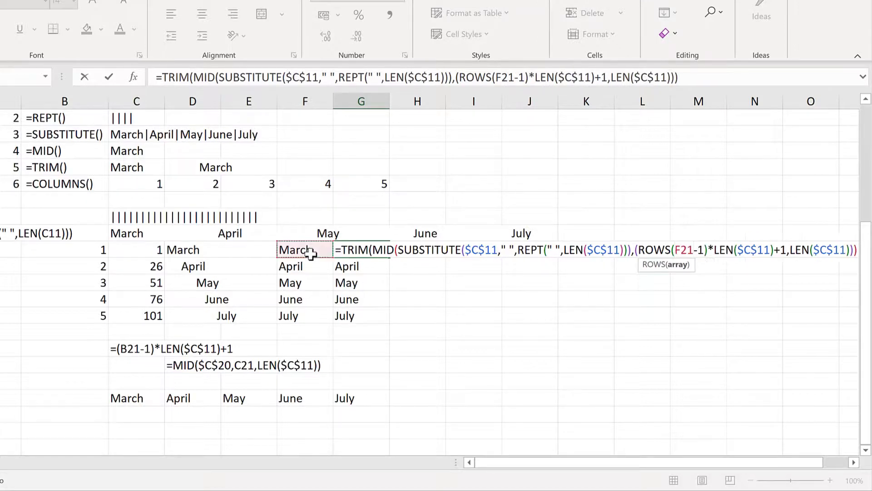
type(":F21")
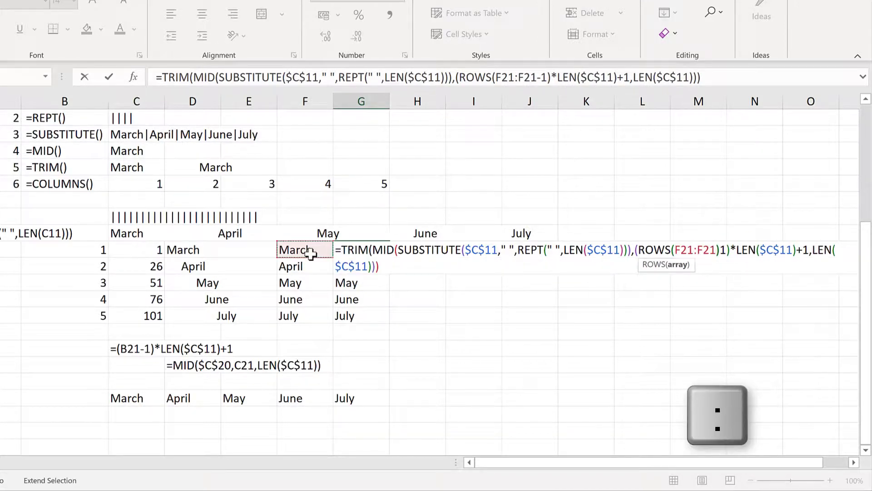
type(")")
left_click(689, 255)
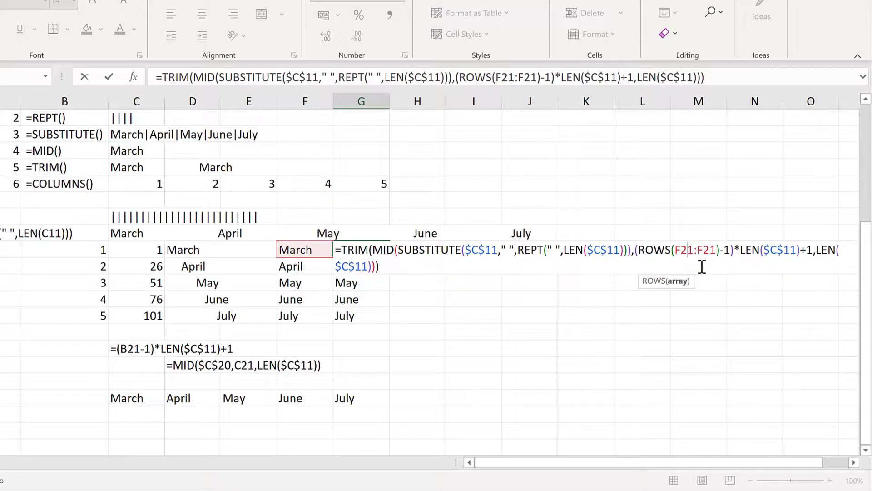
key("F4")
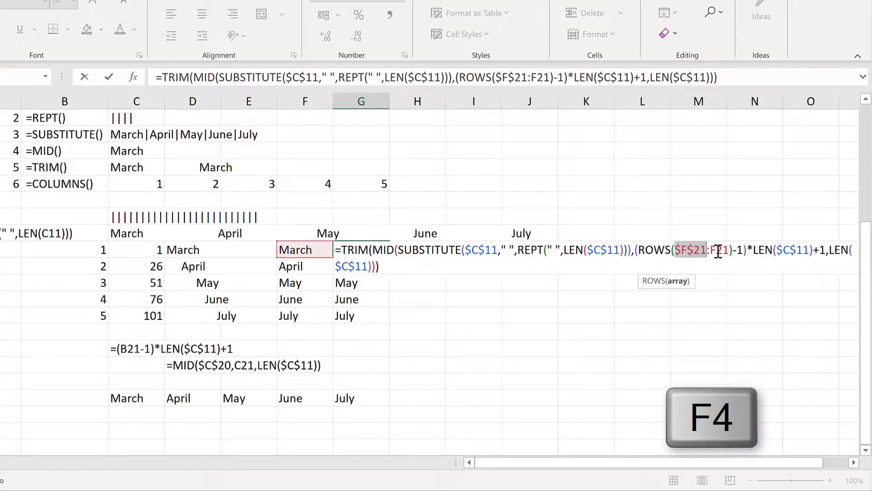
key("Return")
Fill the ROWS-based formula down to G25 and check the July cell's expanded range.
left_click(380, 250)
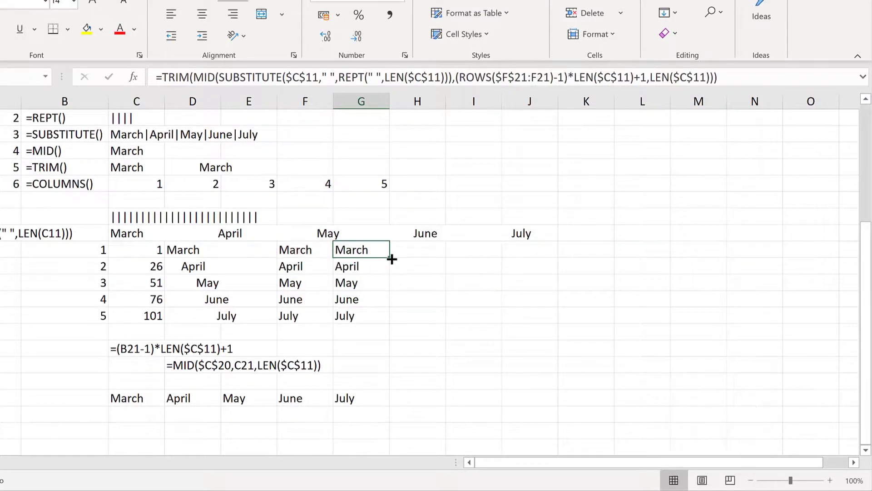
left_click_drag(389, 257, 389, 317)
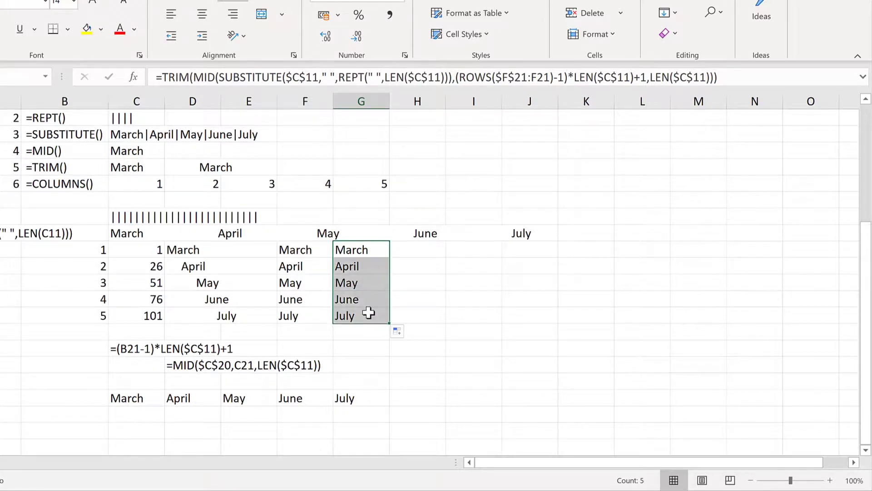
left_click(368, 312)
double_click(368, 312)
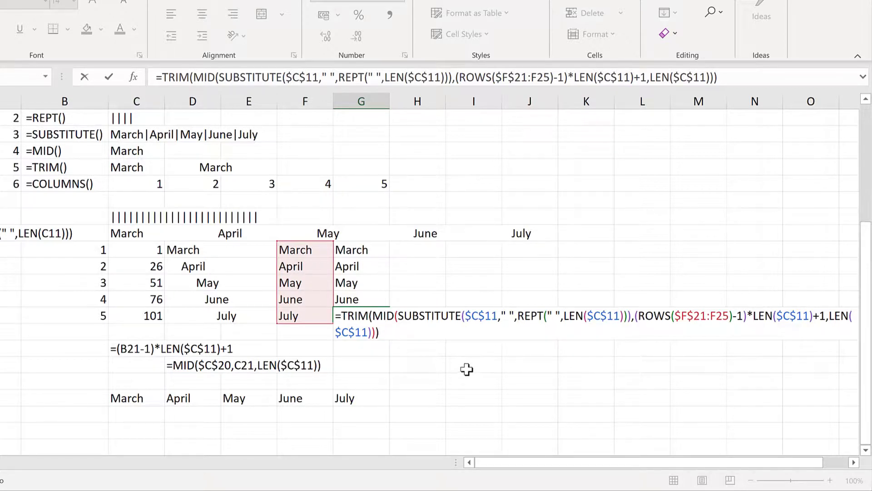
Copy the combined COLUMNS formula text from its cell without changing it.
key("Return")
left_click(127, 400)
key("F2")
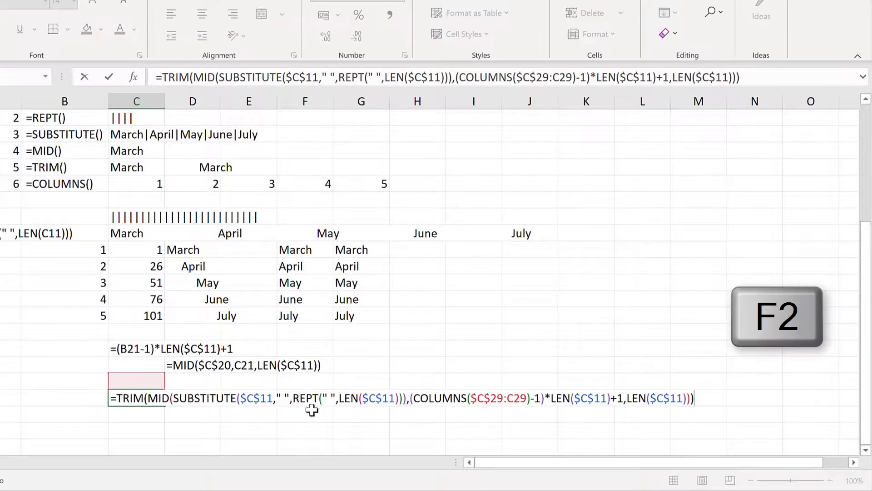
left_click_drag(706, 398, 118, 400)
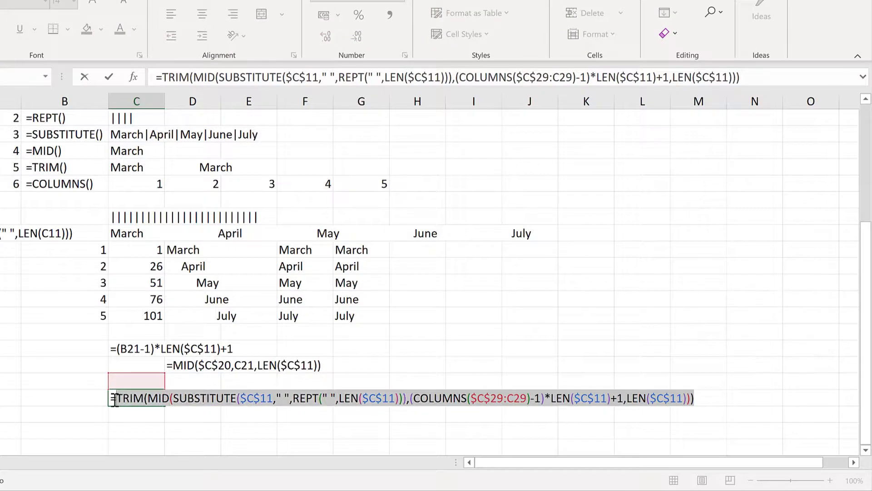
key("ctrl+c")
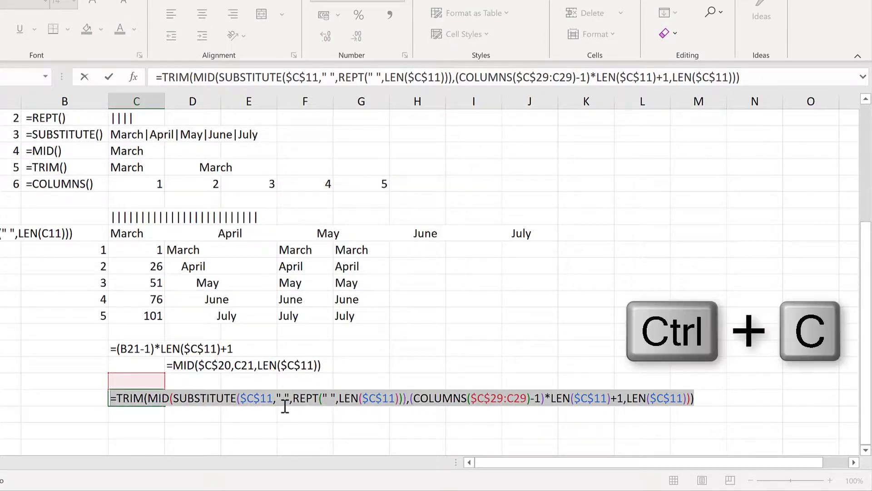
key("Escape")
Select the output area B4:H9 beside the sentences at the top.
scroll(366, 356, "up", 4)
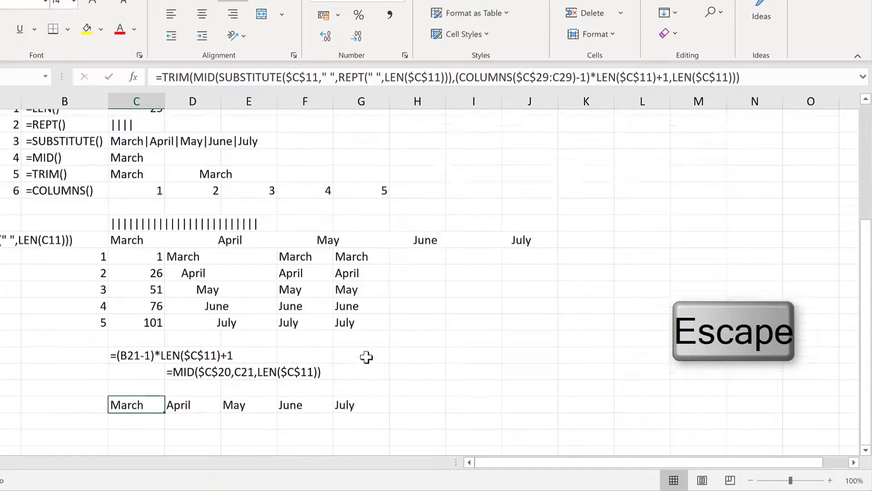
left_click_drag(68, 168, 423, 251)
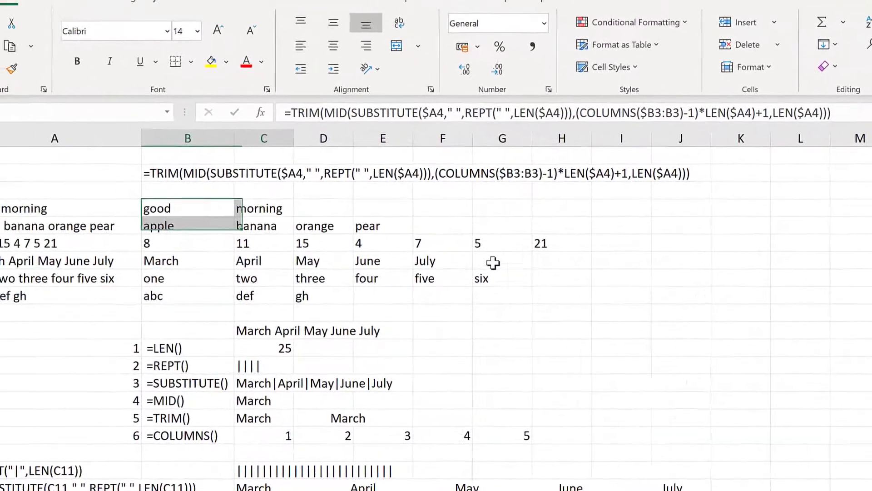
left_click_drag(636, 318, 638, 320)
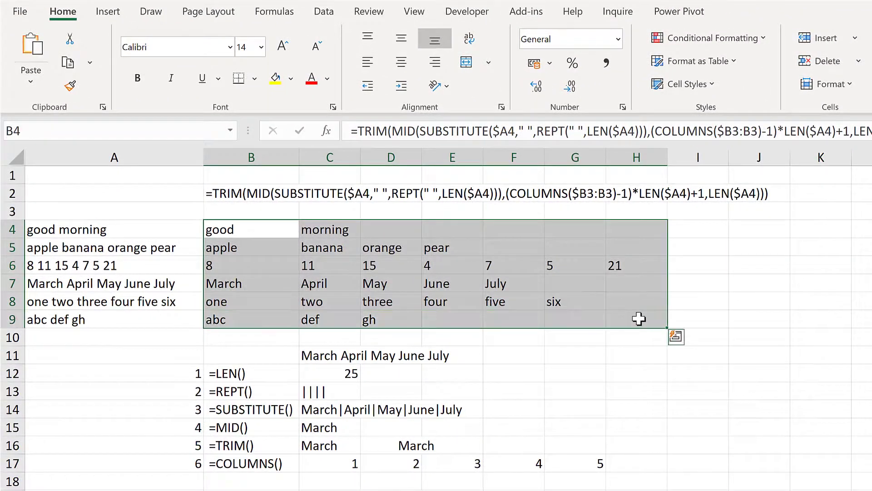
Clear B4:H9 and paste the copied combined formula into B4.
key("Delete")
left_click(227, 229)
key("ctrl+v")
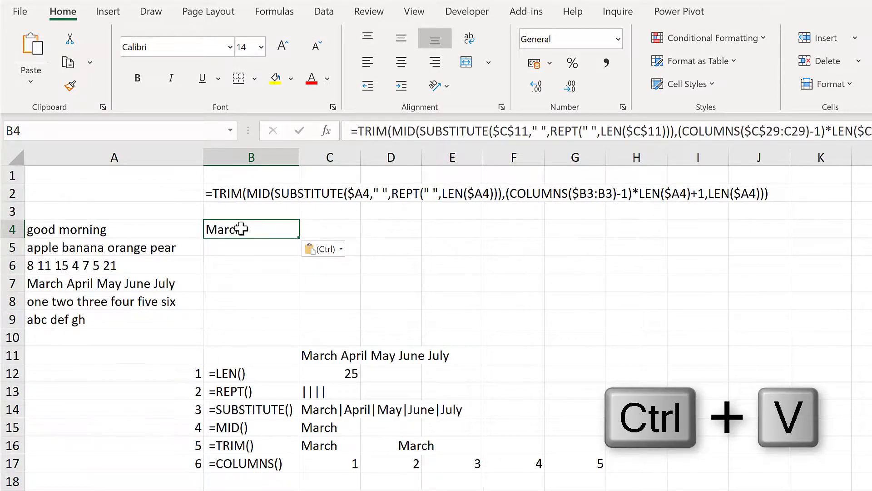
Replace $C$11 inside SUBSTITUTE with the column-locked reference $A4.
key("F2")
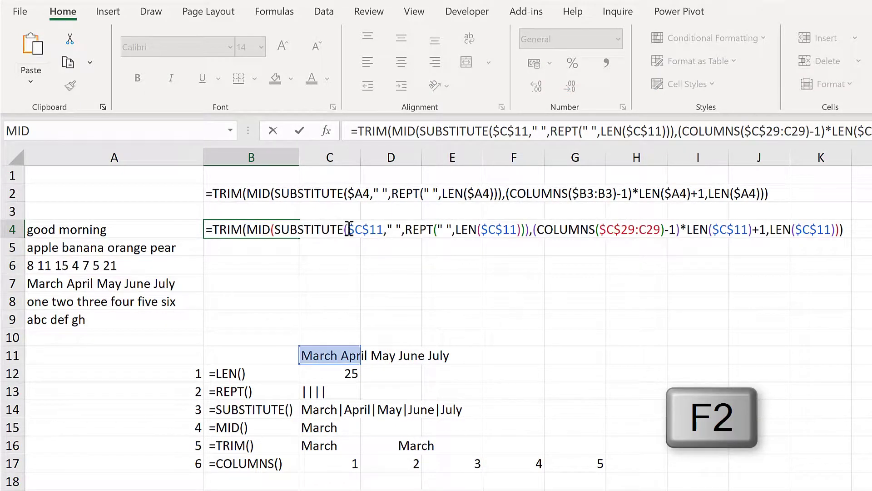
left_click_drag(349, 228, 384, 230)
key("Delete")
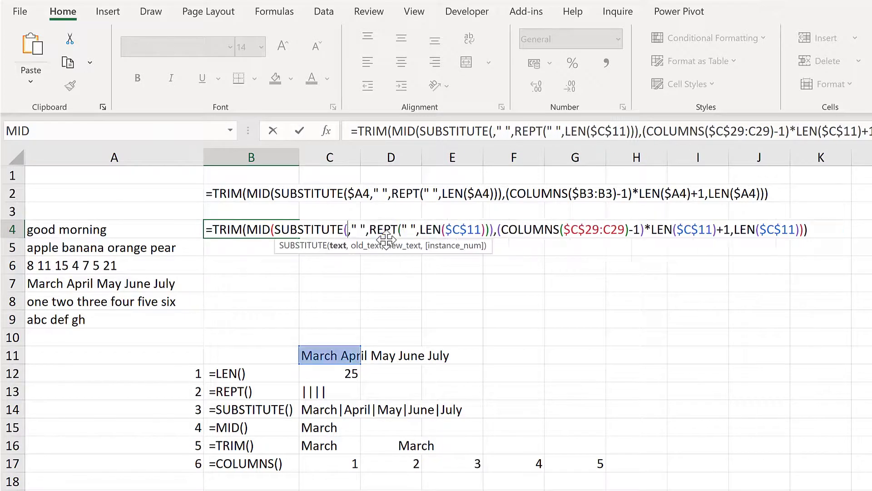
left_click(101, 229)
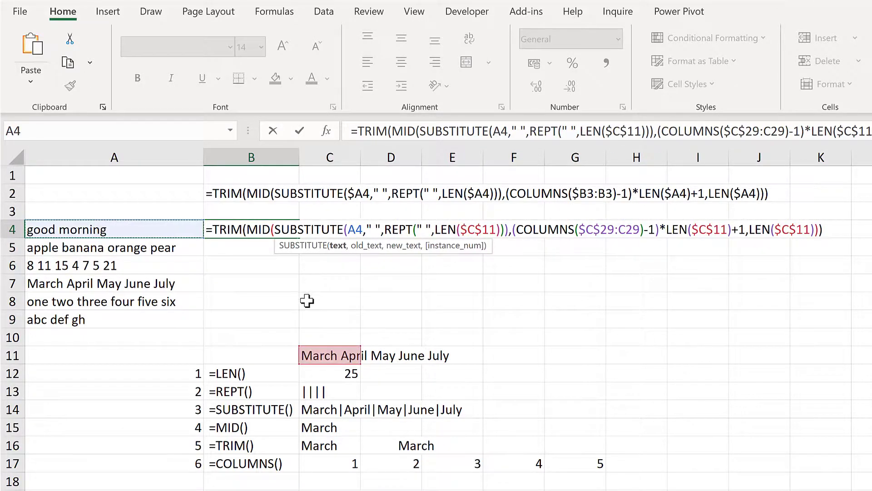
key("F4")
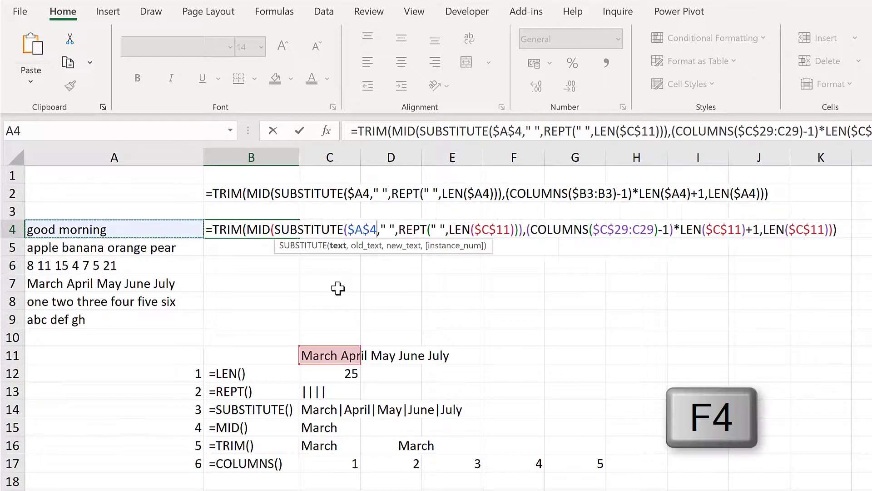
key("F4")
key("F4")
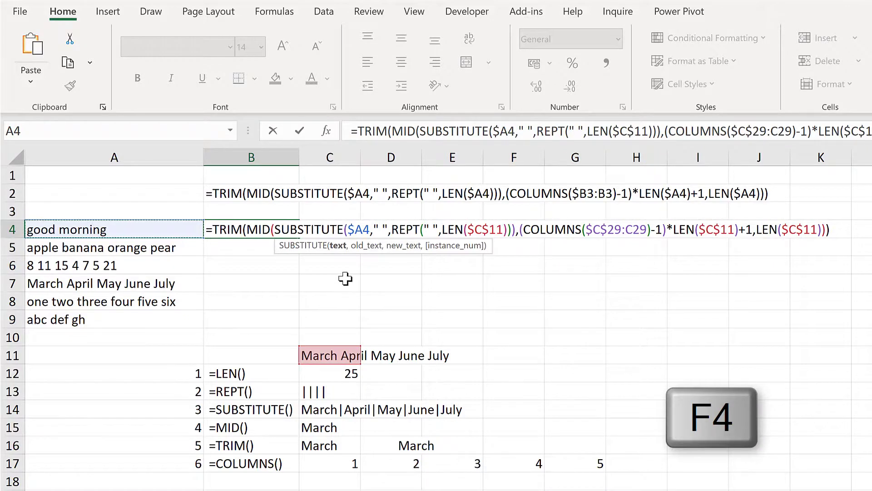
left_click(359, 230)
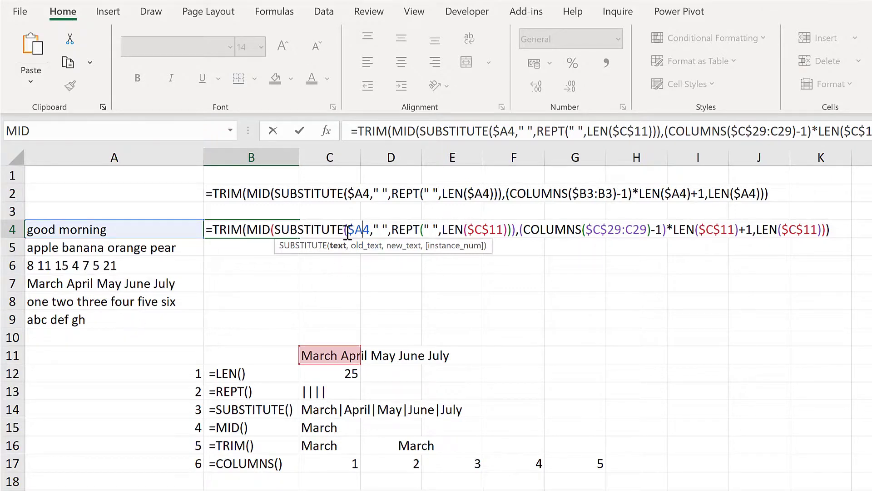
Replace the three remaining $C$11 references in the LEN calls with $A4.
left_click_drag(348, 233, 368, 230)
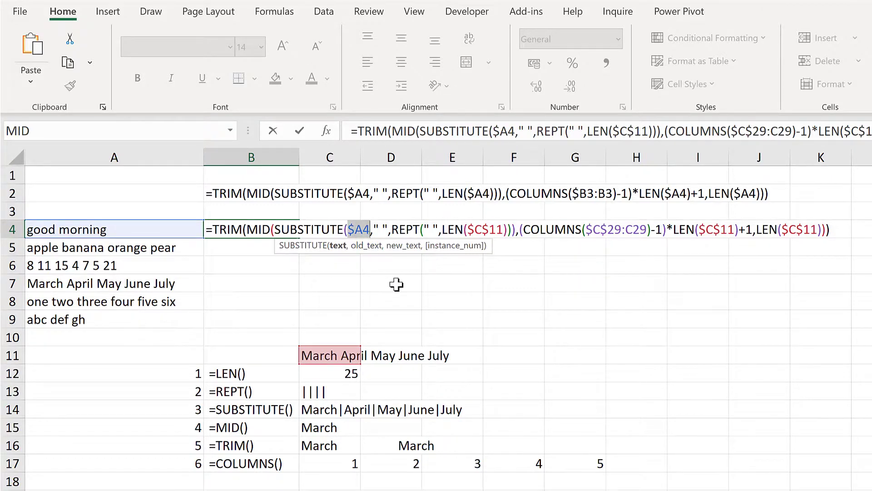
key("ctrl+c")
left_click_drag(467, 230, 503, 229)
key("ctrl+v")
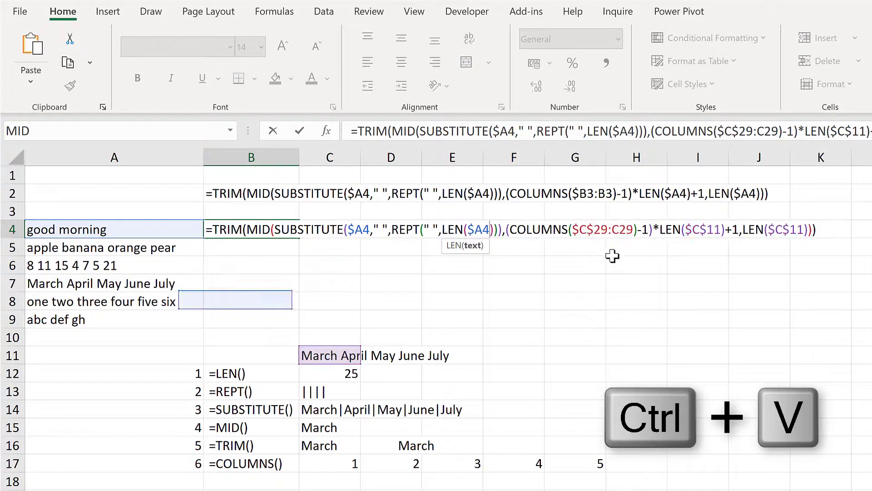
double_click(710, 228)
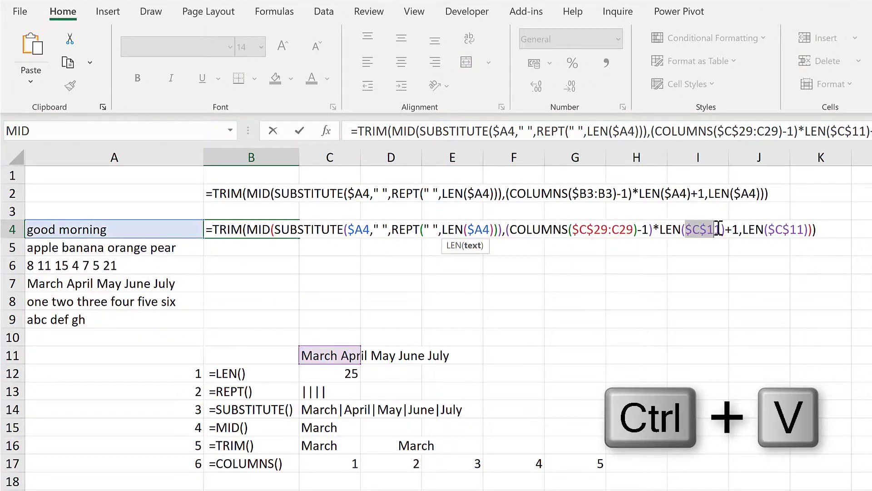
key("ctrl+v")
double_click(775, 229)
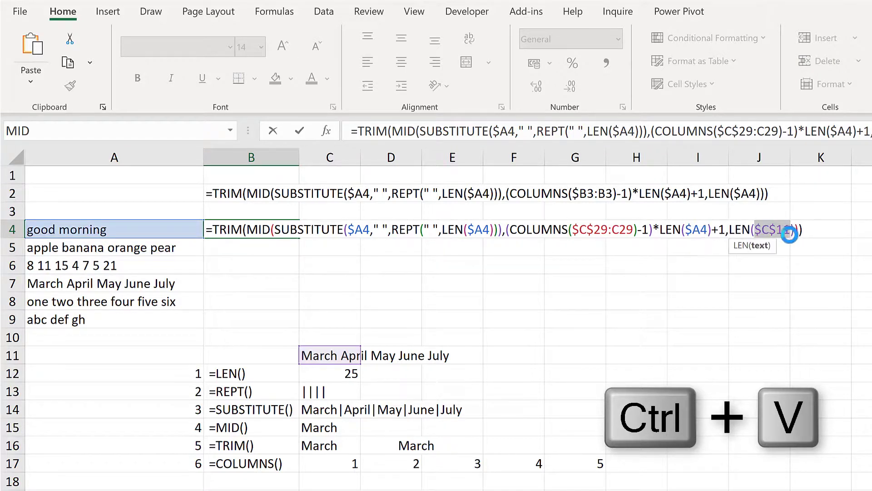
key("ctrl+v")
Change the COLUMNS range from $C$29:C29 to $B3:B3.
left_click(634, 230)
left_click_drag(600, 235, 580, 235)
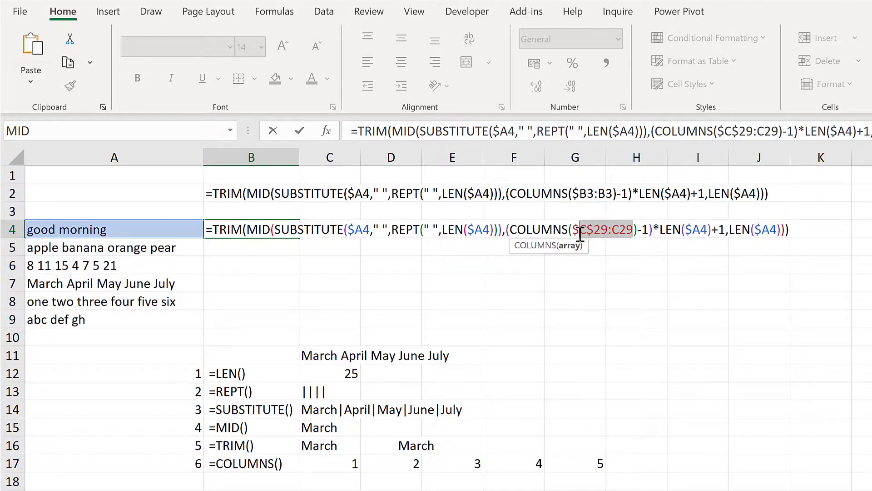
key("BackSpace")
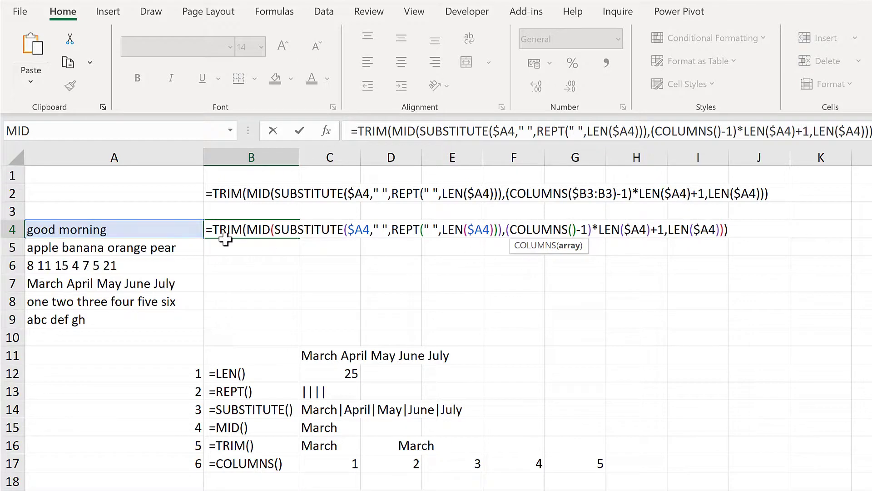
left_click(230, 213)
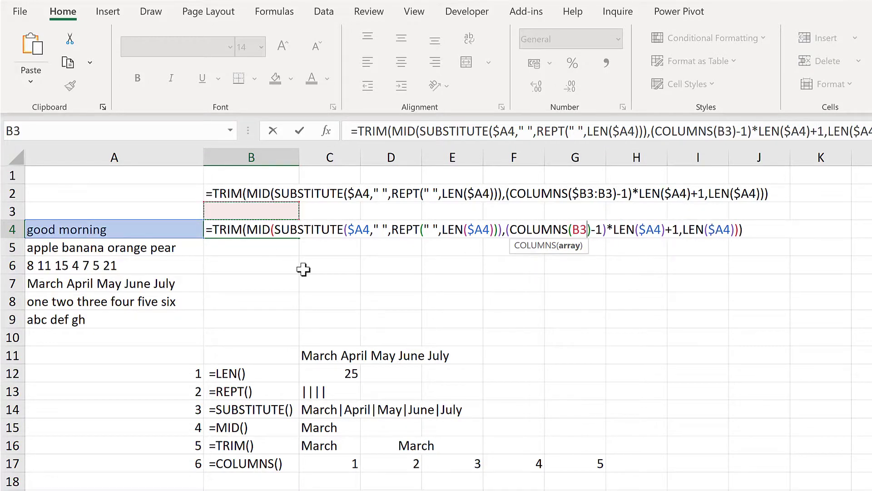
type(":")
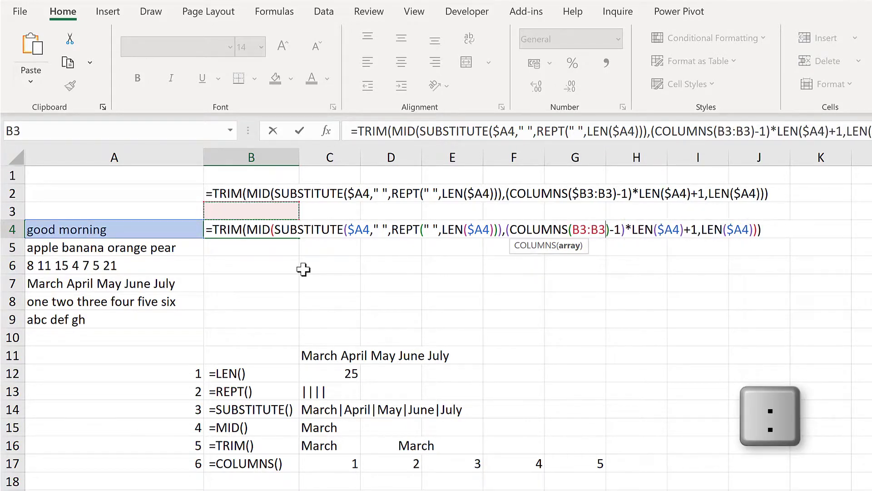
key("shift+Left")
key("shift+Left")
key("shift+Left")
key("shift+Left")
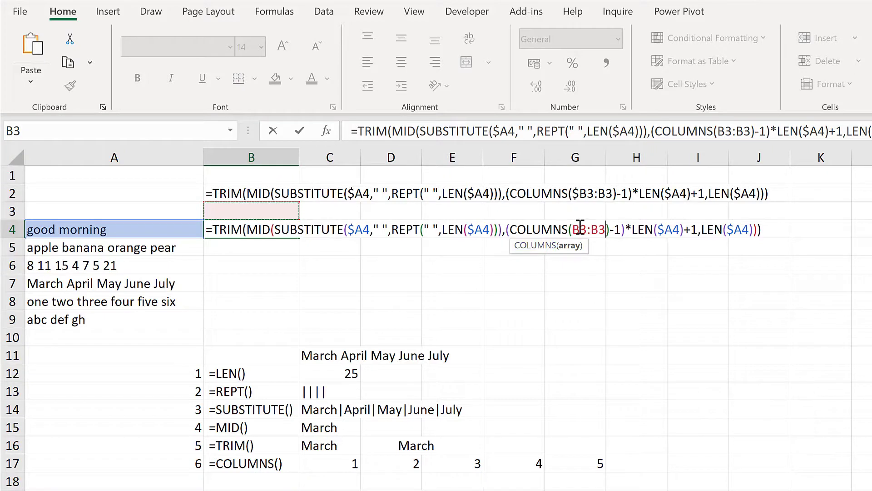
left_click(583, 229)
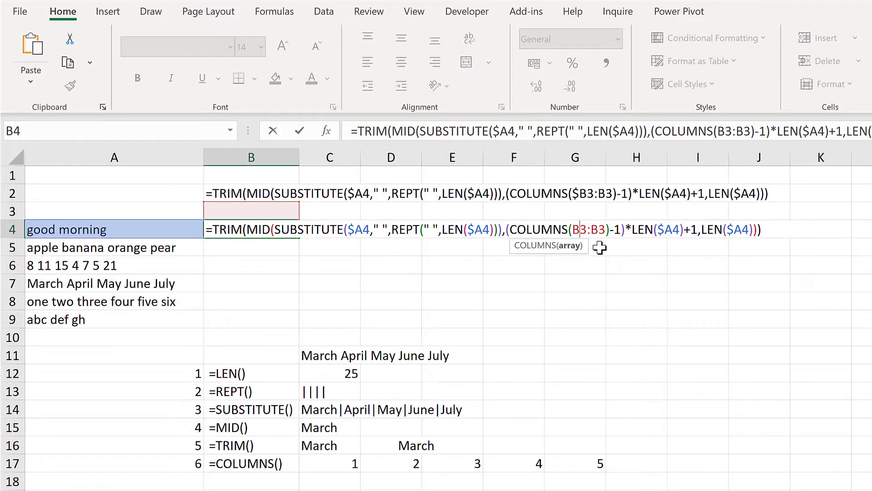
key("F4")
key("F4")
key("F4")
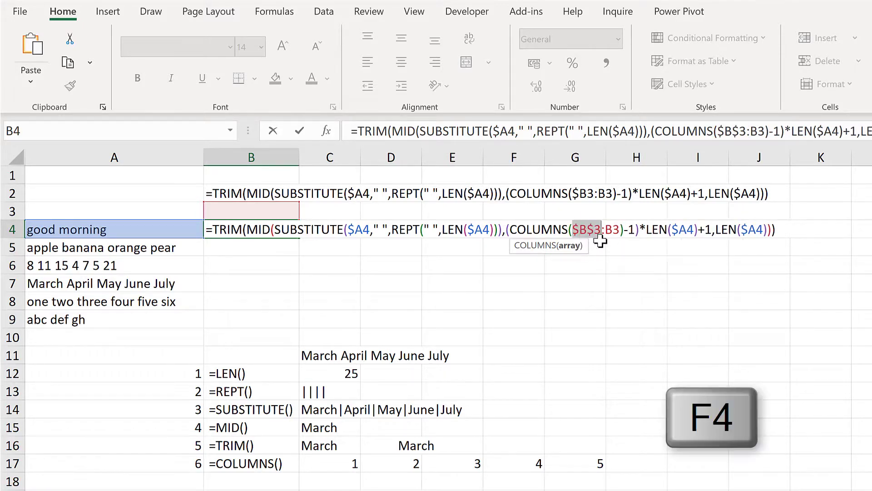
left_click(582, 229)
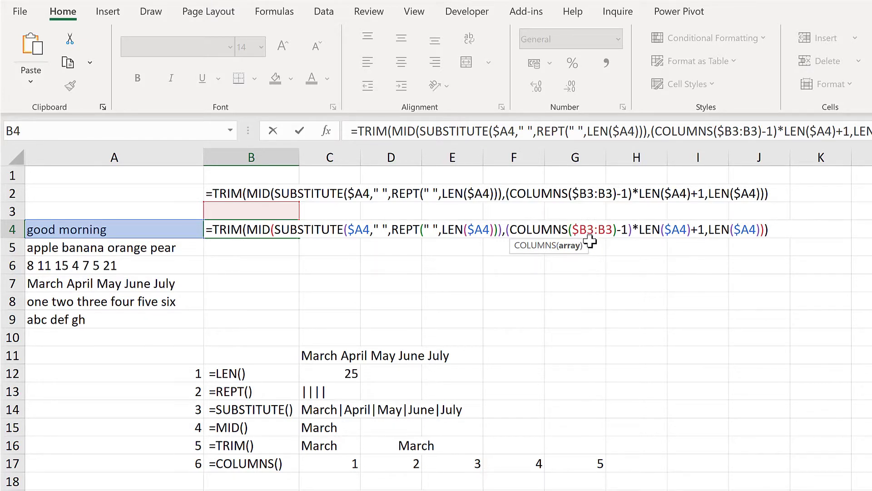
left_click(772, 227)
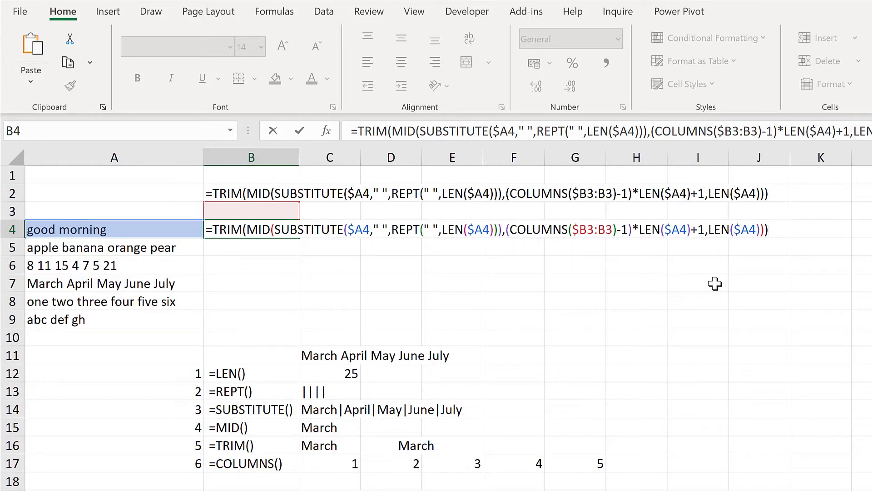
Commit the B4 formula and fill it across to column H and down to row 9.
key("Return")
left_click(282, 230)
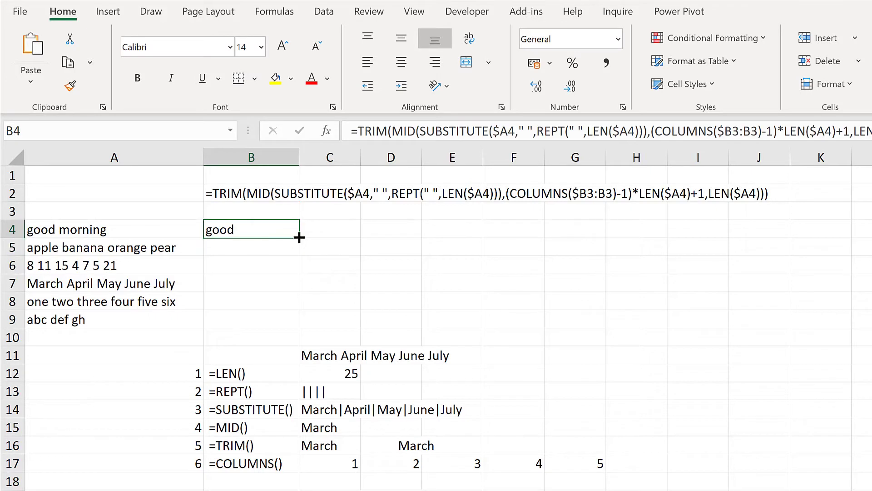
left_click_drag(299, 237, 669, 238)
left_click_drag(661, 305, 662, 331)
Check the phrases in A4:A9 against the formulas in B4, C4, B5, C5, D5 and H4.
left_click_drag(110, 229, 108, 322)
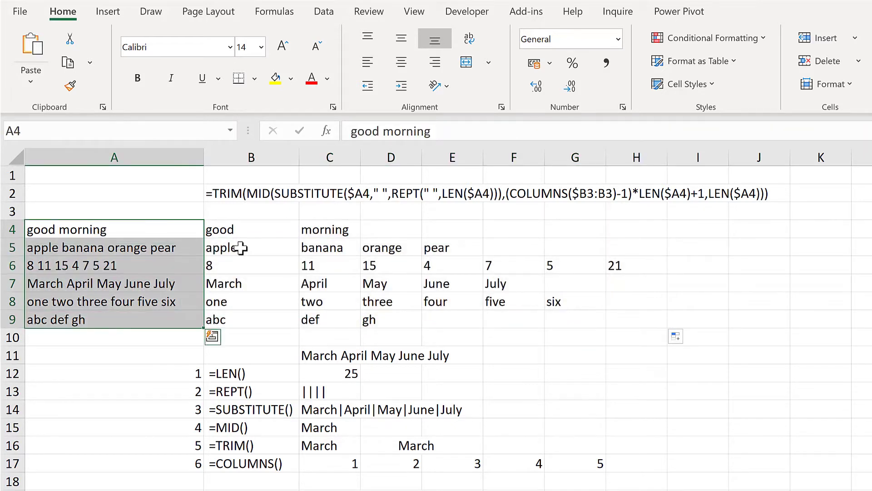
left_click(247, 225)
left_click(329, 230)
left_click(293, 246)
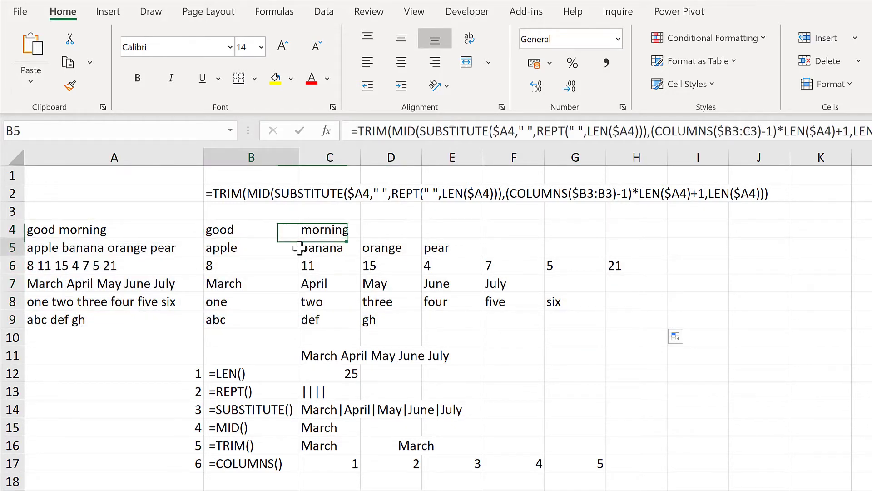
left_click(334, 246)
left_click(396, 241)
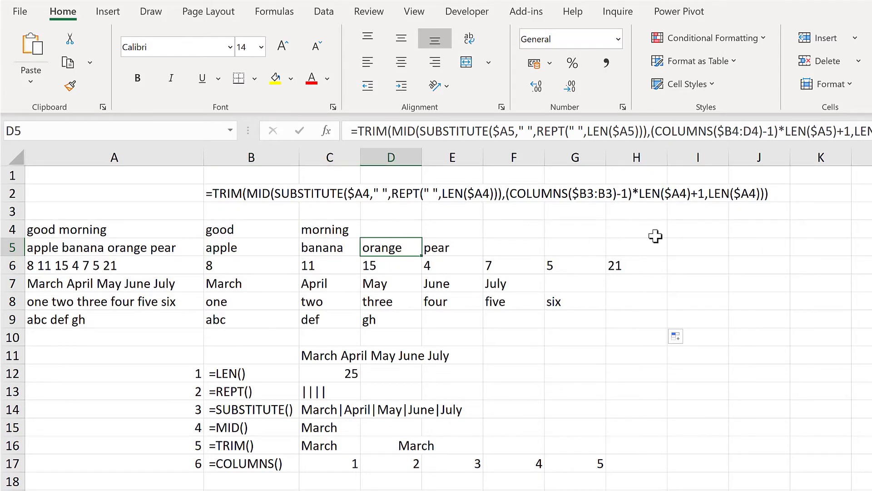
left_click(661, 228)
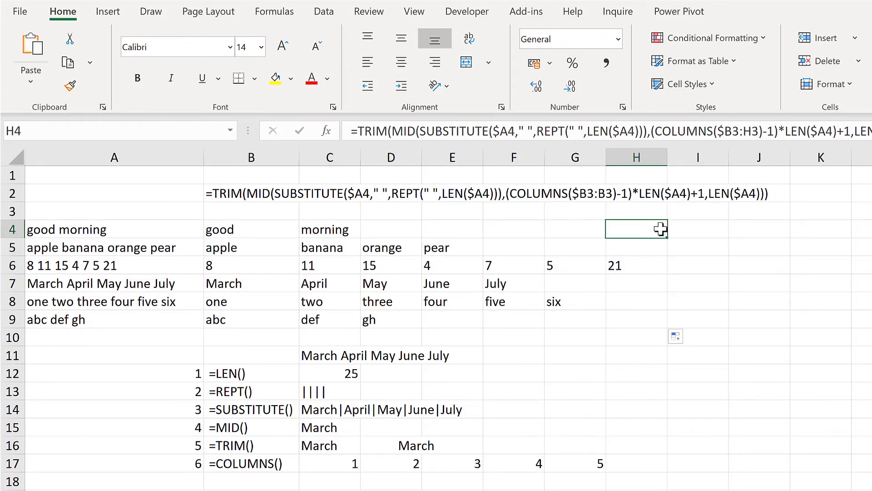